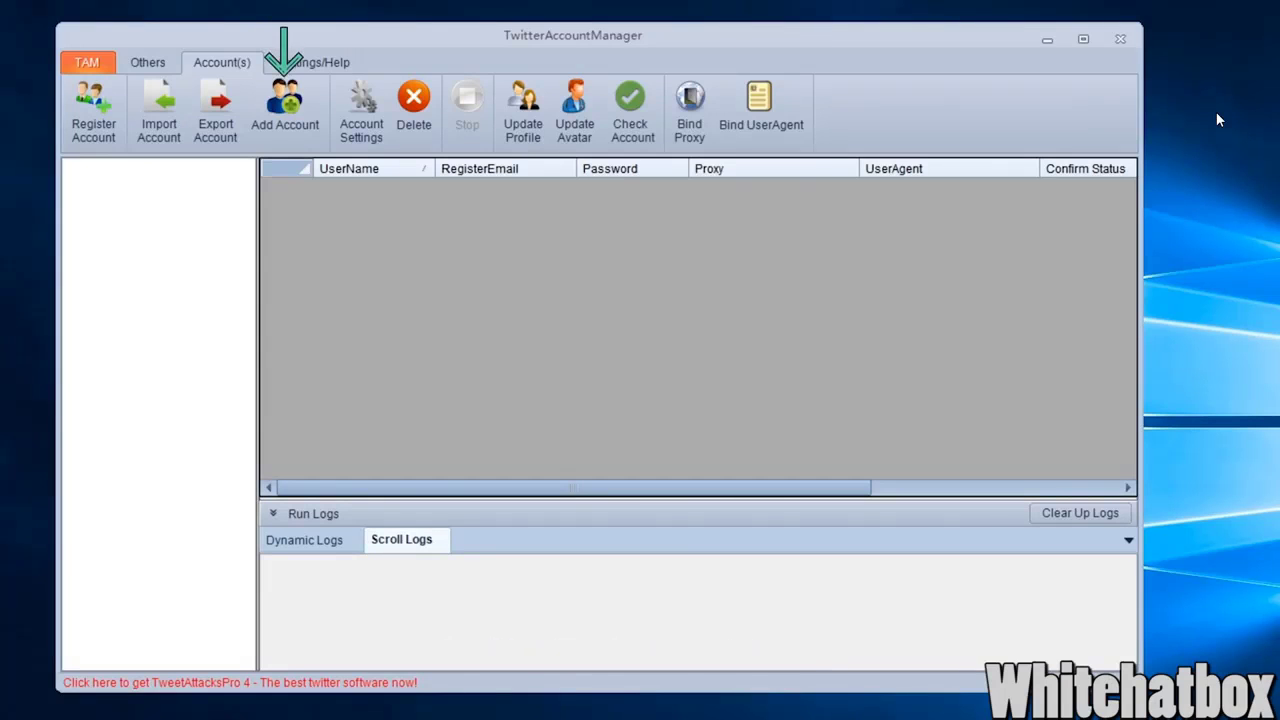
- Start a new account in a new 'my acc' category, pasting the DublinEden handle as its name
{"action": "left_click", "coordinate": [279, 118]}
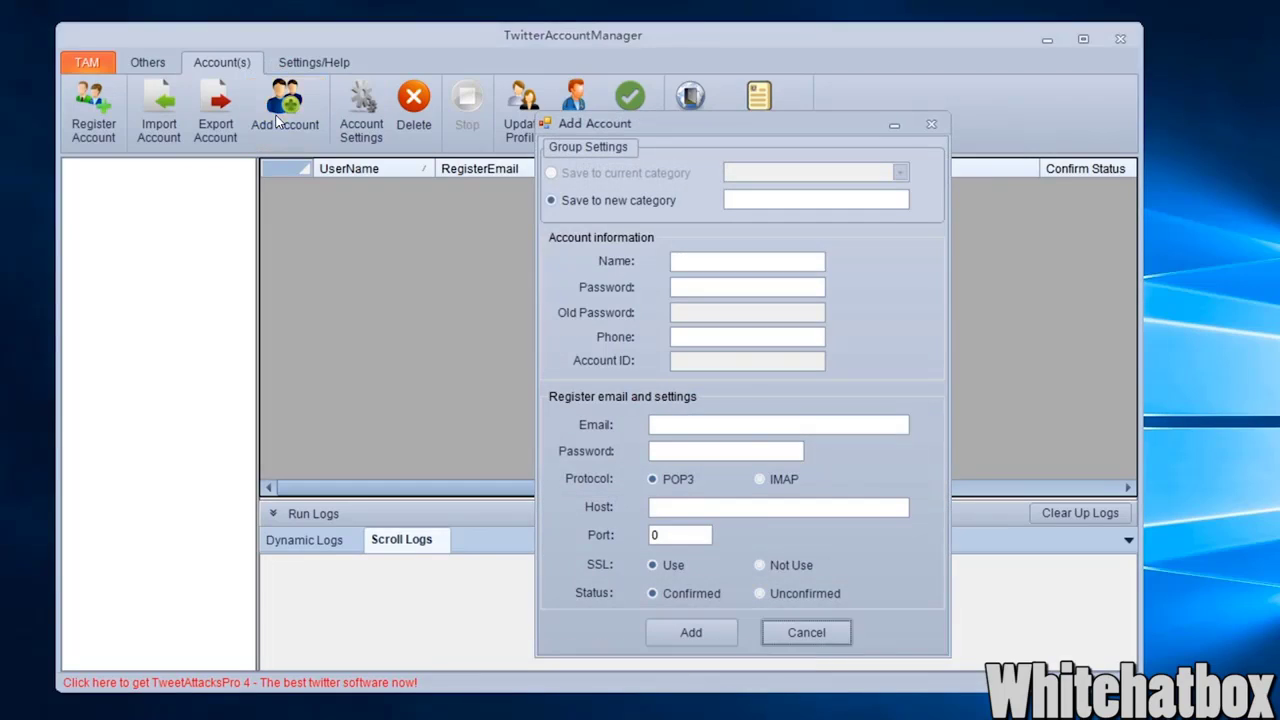
{"action": "left_click", "coordinate": [712, 264]}
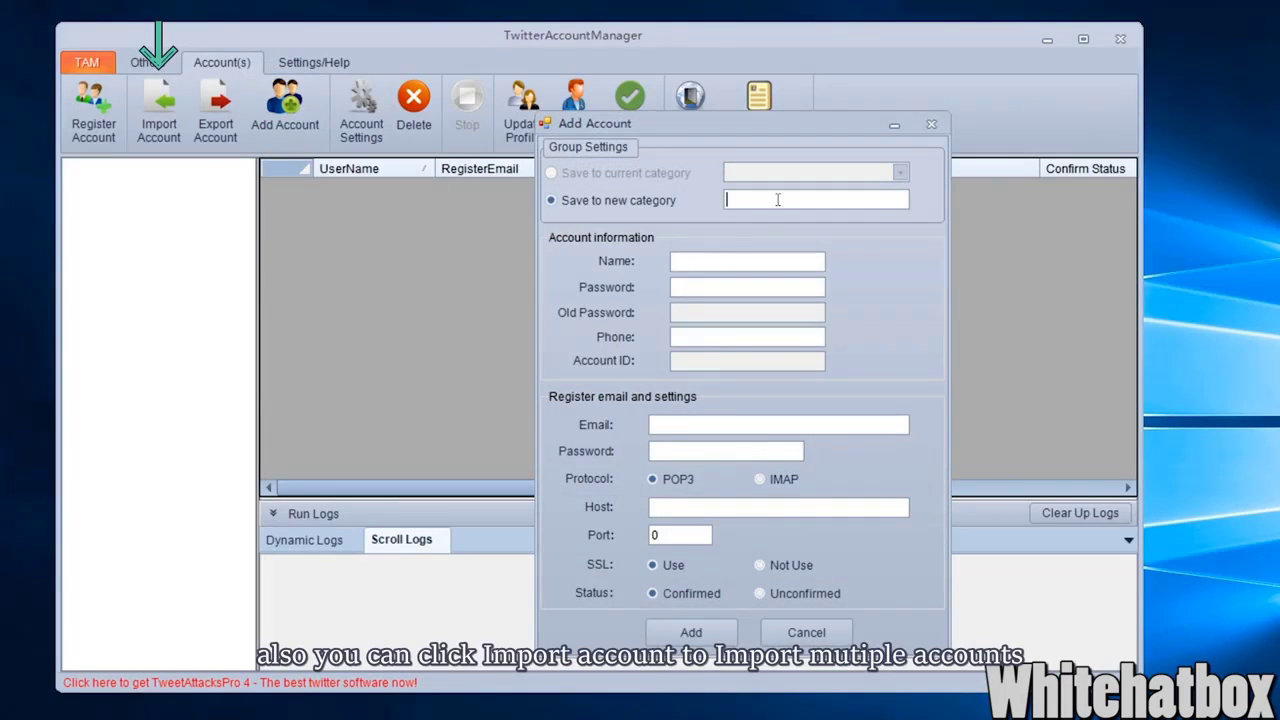
{"action": "type", "text": "my acc"}
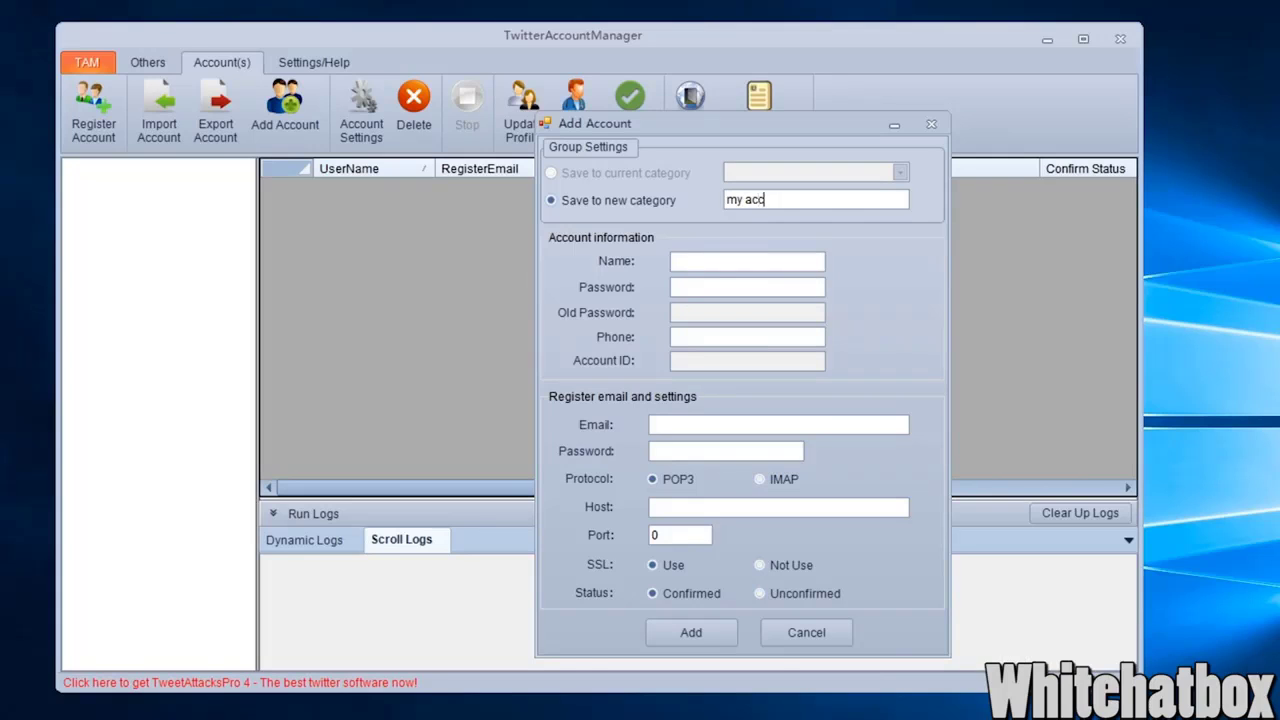
{"action": "left_click", "coordinate": [752, 261]}
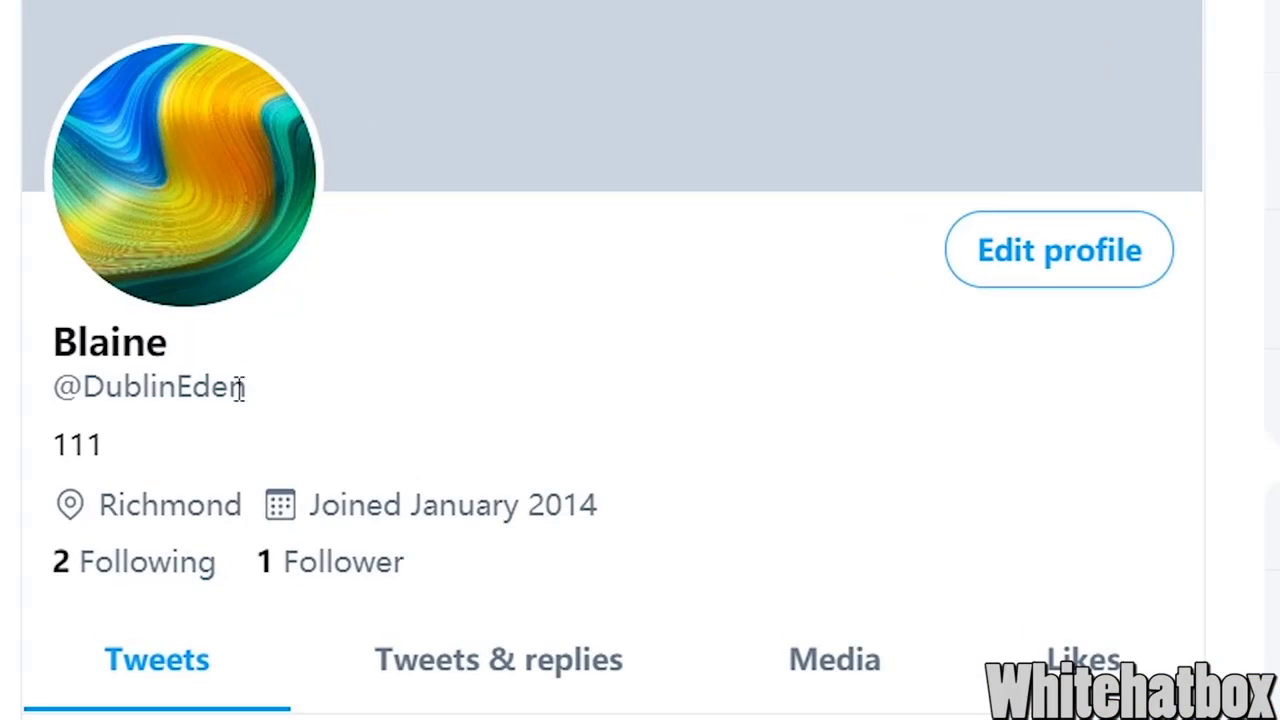
{"action": "left_click_drag", "start_coordinate": [244, 386], "coordinate": [88, 397]}
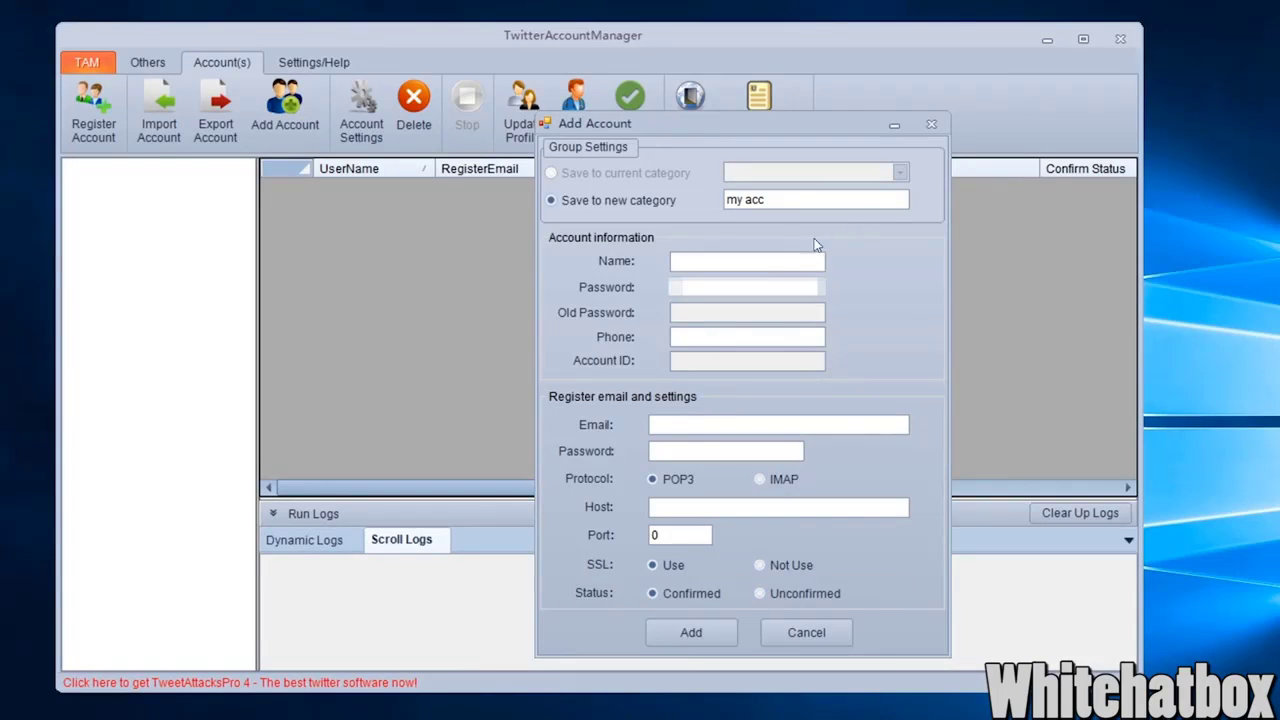
{"action": "type", "text": "DublinEden"}
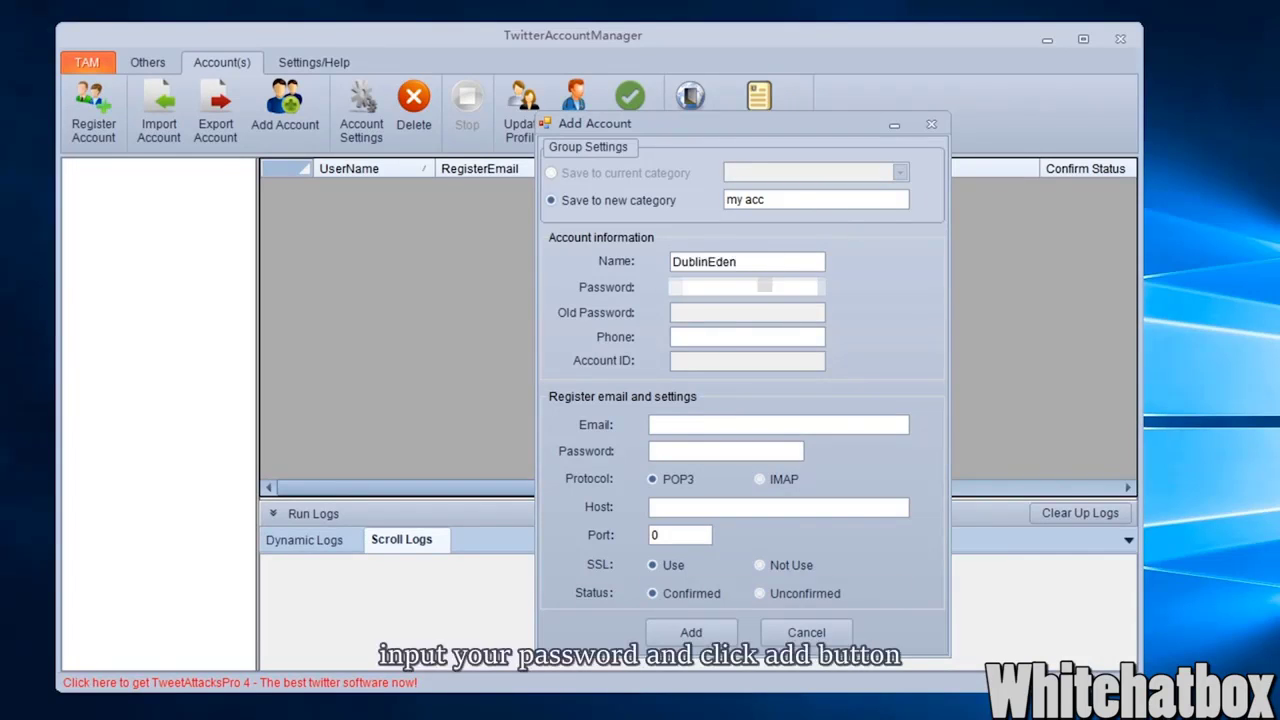
{"action": "left_click", "coordinate": [750, 287]}
{"action": "type", "text": "password"}
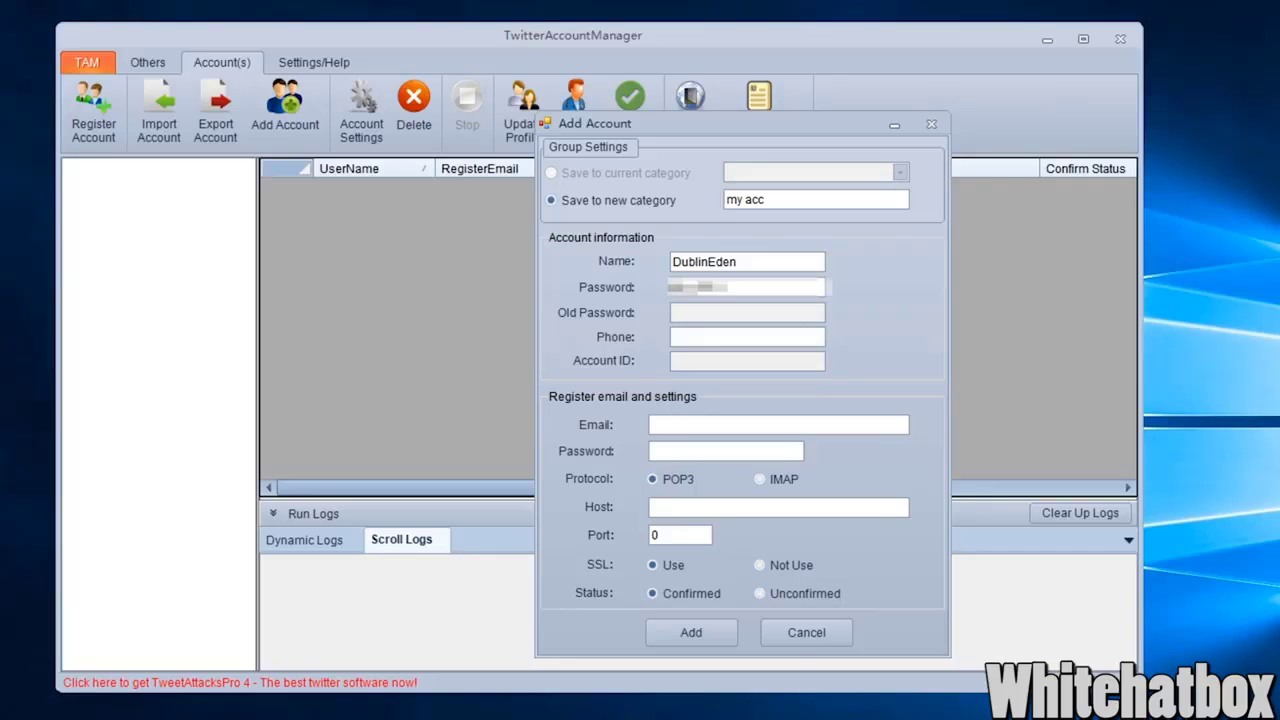
{"action": "left_click", "coordinate": [714, 632]}
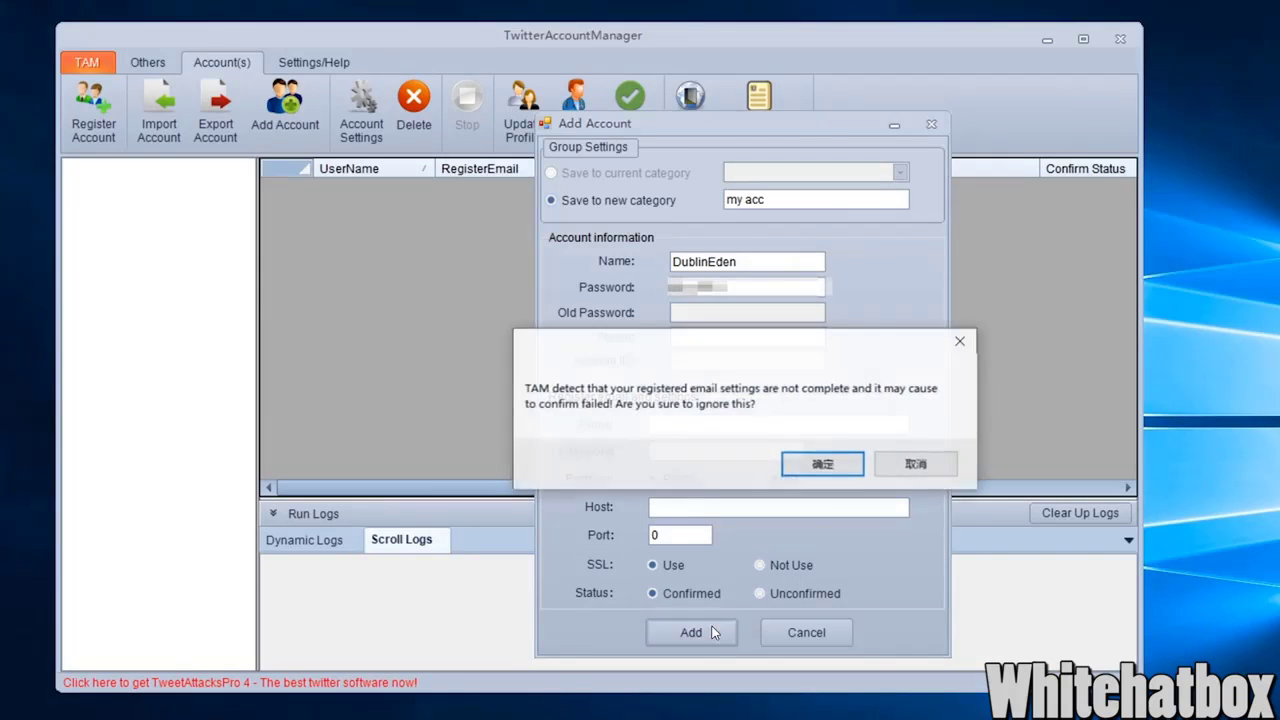
{"action": "left_click", "coordinate": [830, 464]}
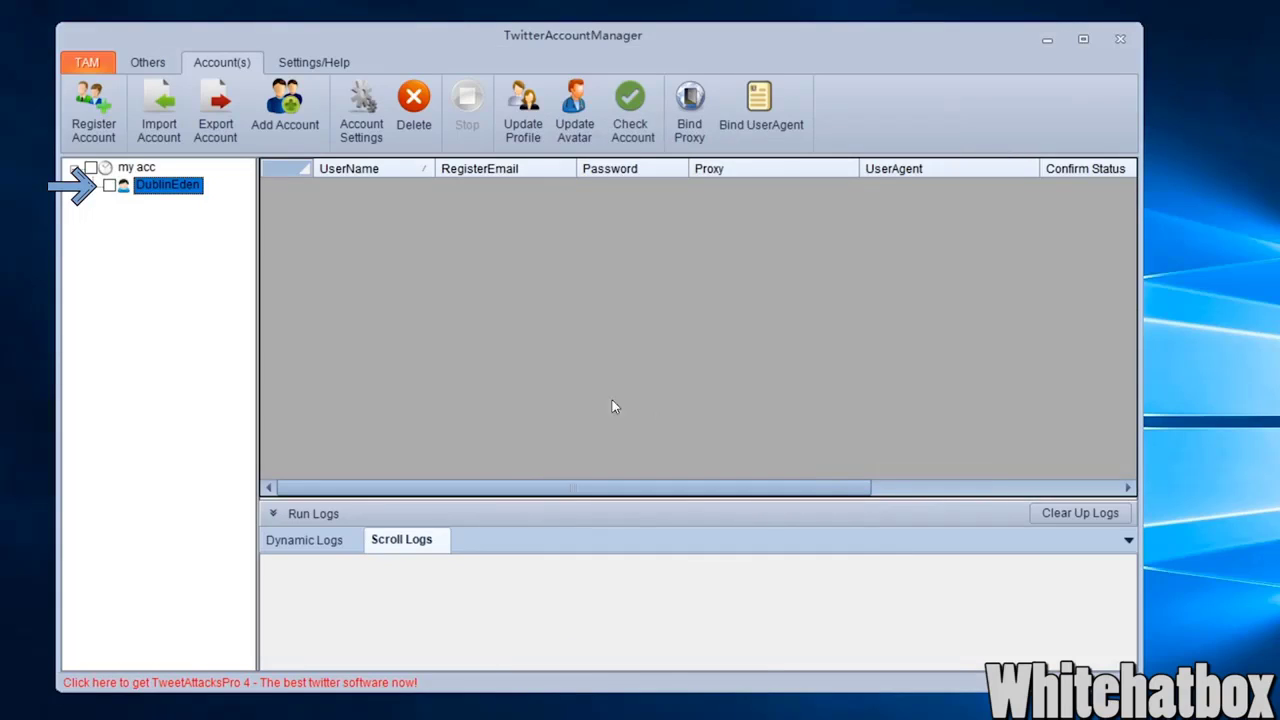
- Tick DublinEden to list it with Confirm Status YES, then check and cancel its Account Settings
{"action": "left_click", "coordinate": [108, 187]}
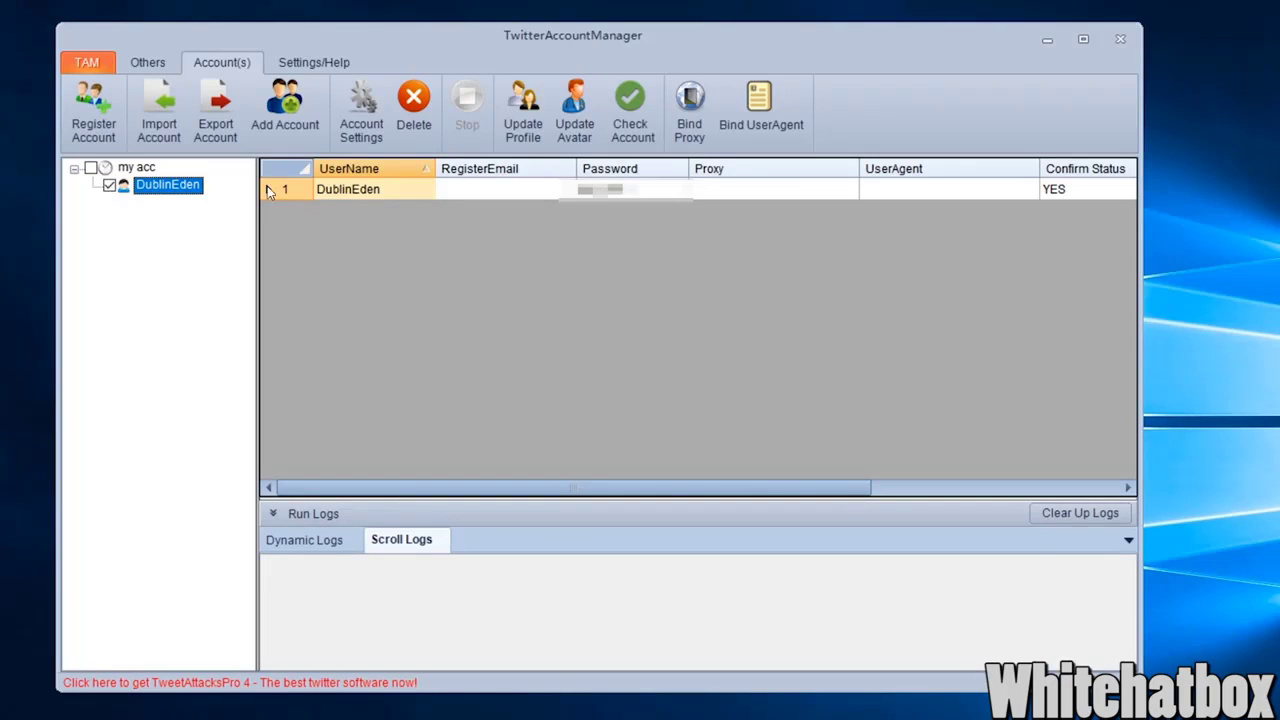
{"action": "left_click", "coordinate": [366, 134]}
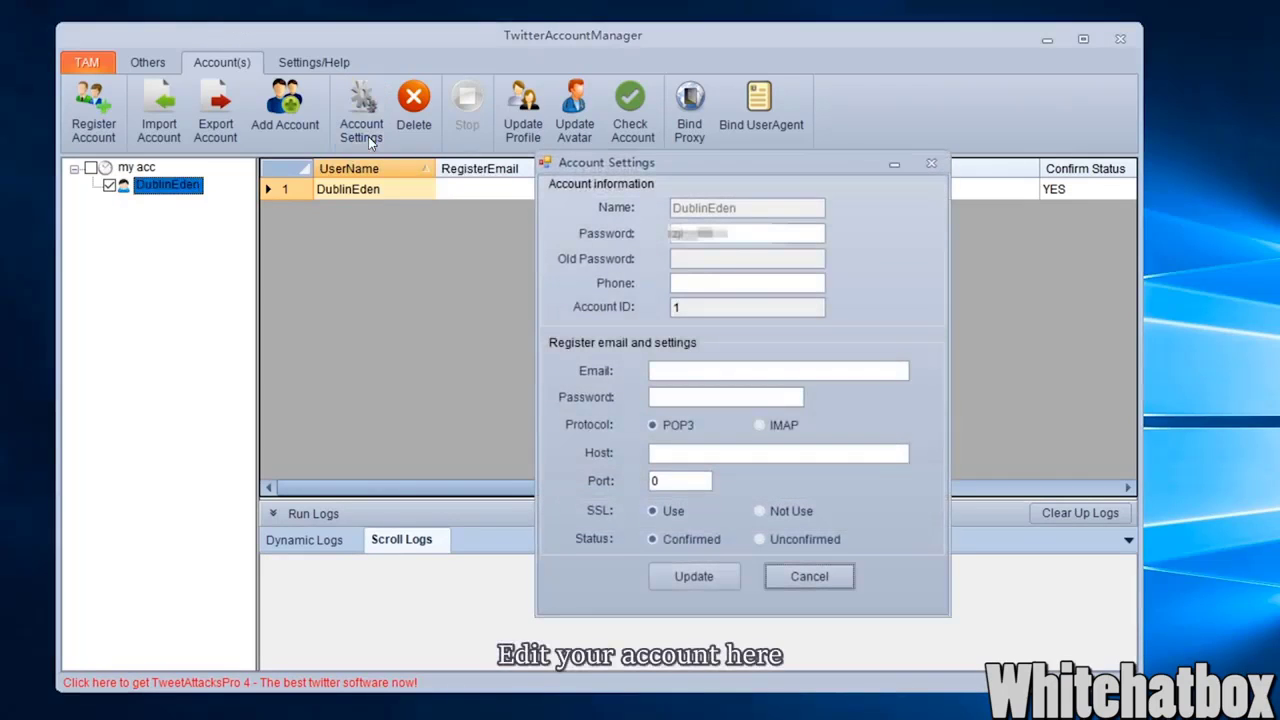
{"action": "left_click", "coordinate": [808, 577]}
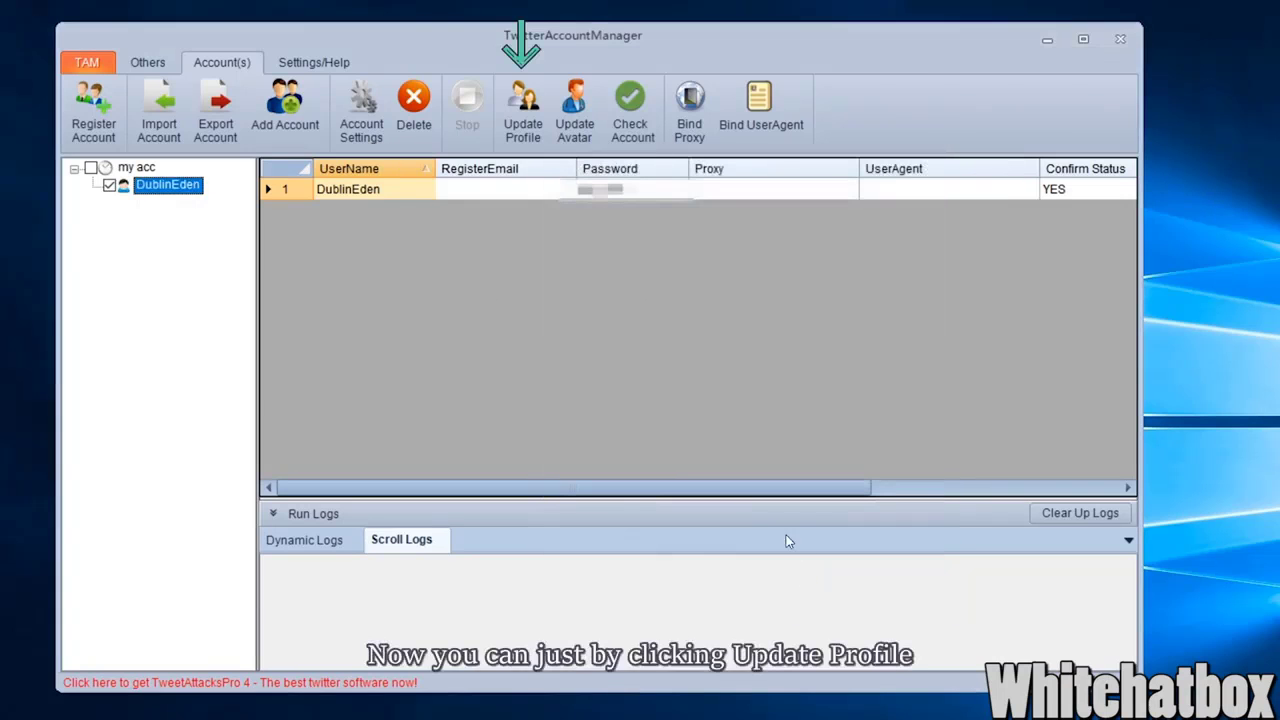
- Choose random full name, random location and bio for the profile update, leaving Website out
{"action": "left_click", "coordinate": [523, 112]}
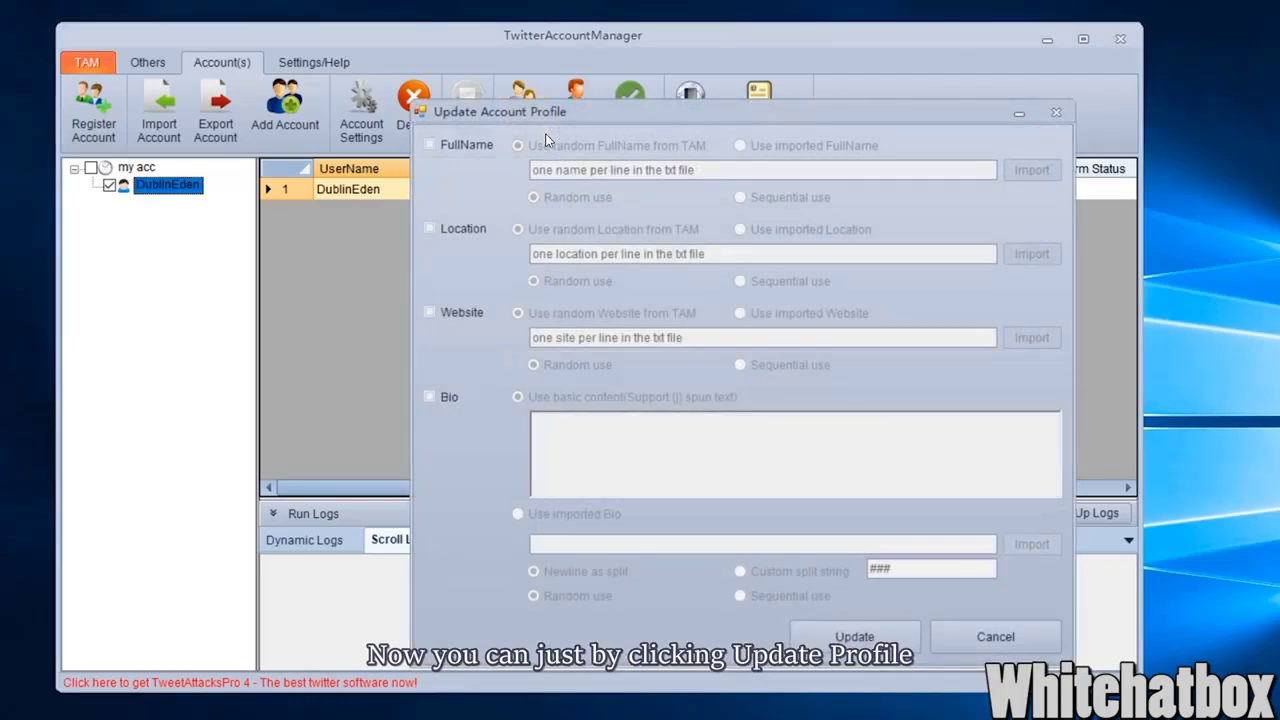
{"action": "left_click", "coordinate": [474, 150]}
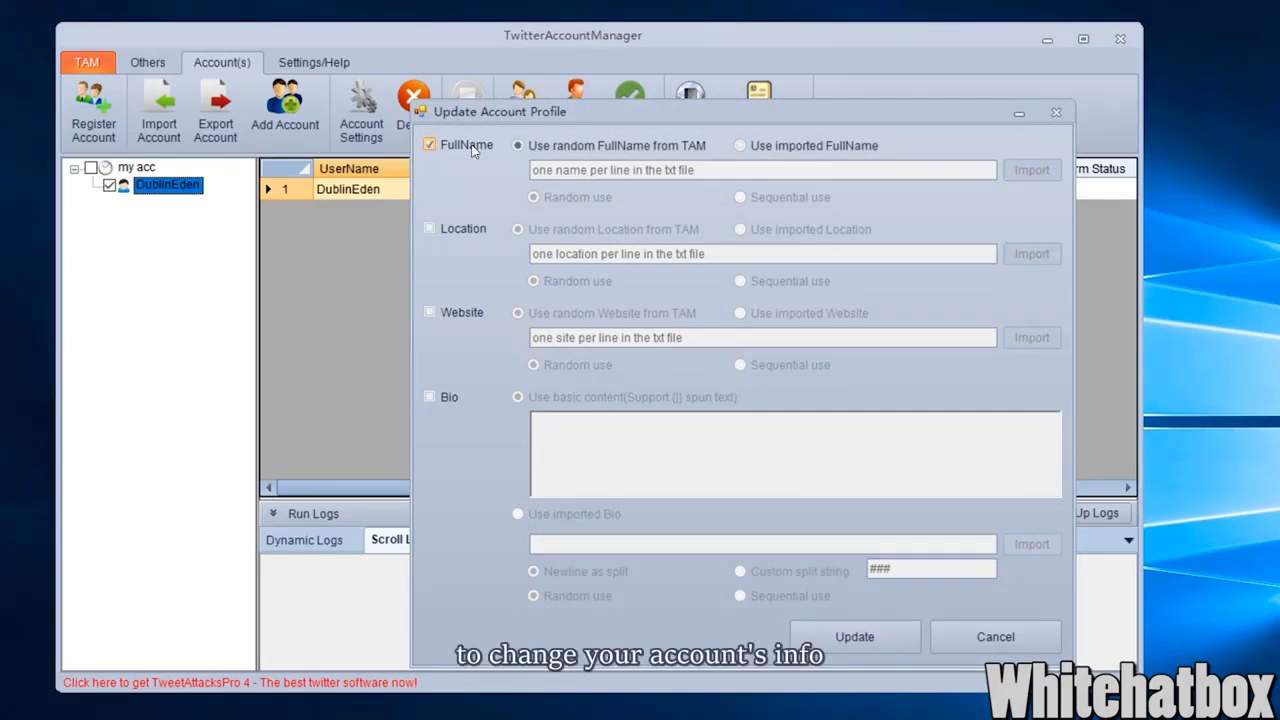
{"action": "left_click", "coordinate": [752, 146]}
{"action": "left_click", "coordinate": [678, 150]}
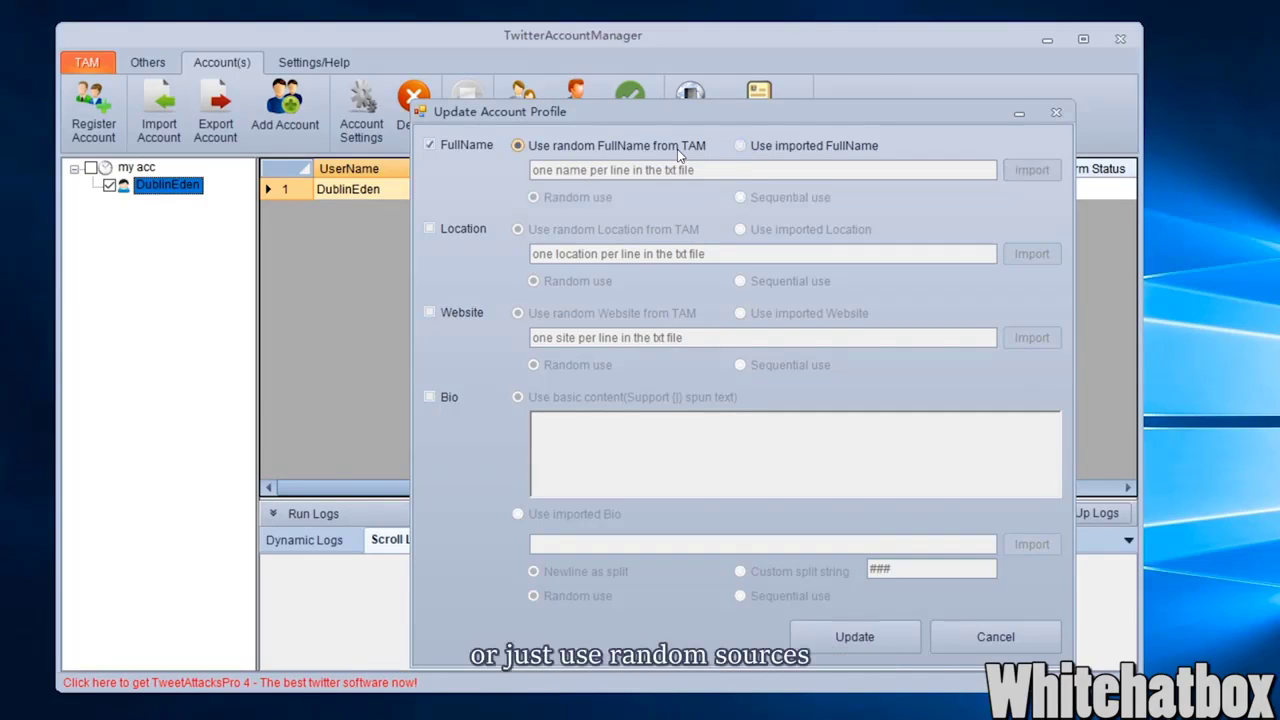
{"action": "left_click", "coordinate": [474, 231]}
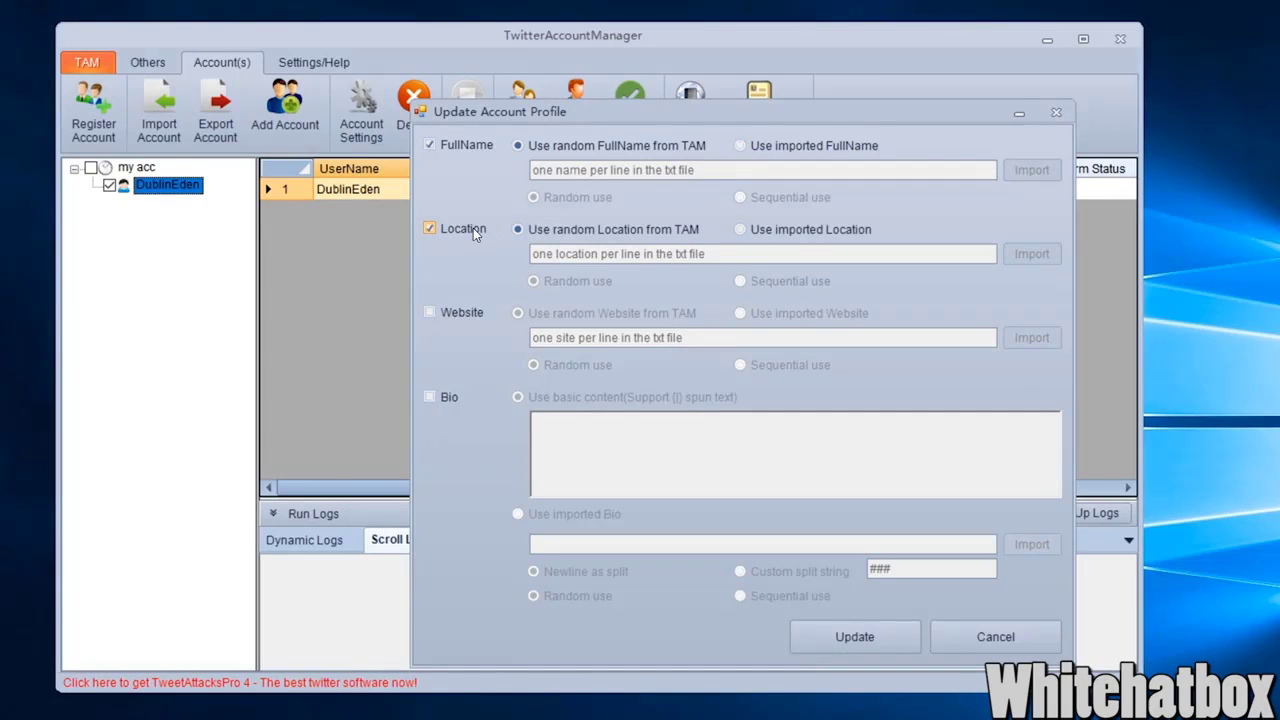
{"action": "left_click", "coordinate": [462, 313]}
{"action": "left_click", "coordinate": [432, 397]}
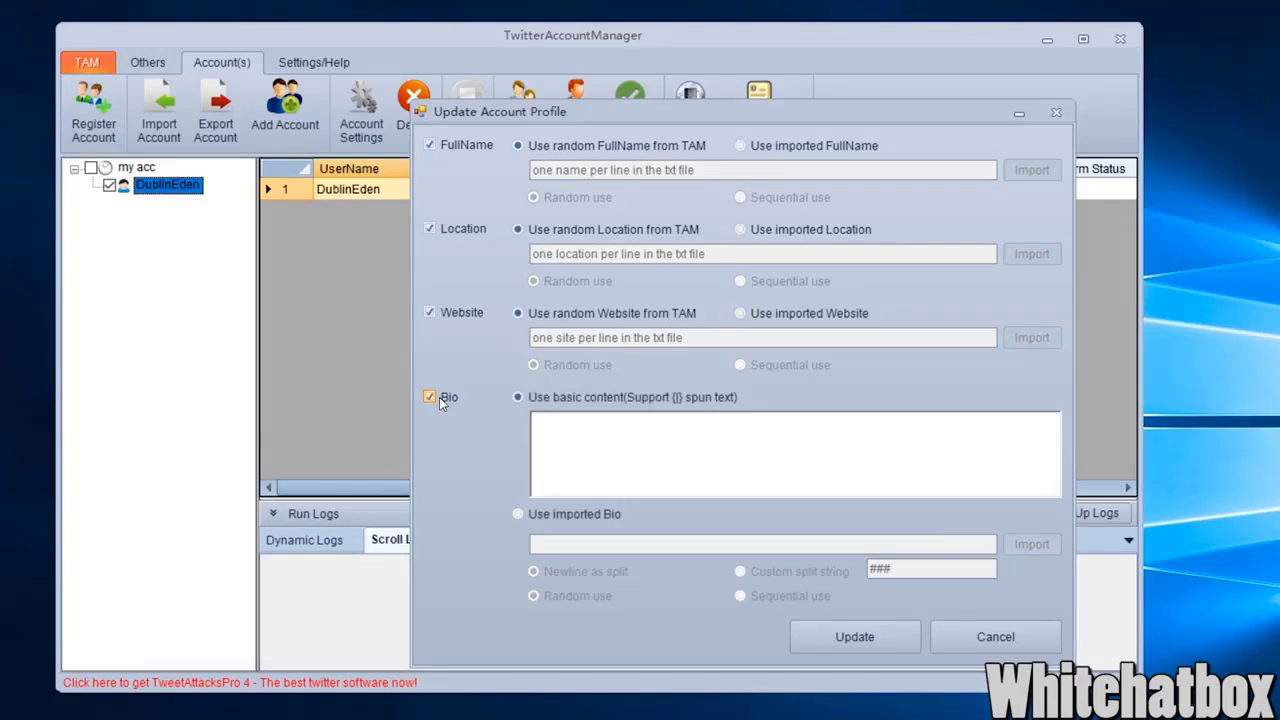
{"action": "left_click", "coordinate": [467, 314]}
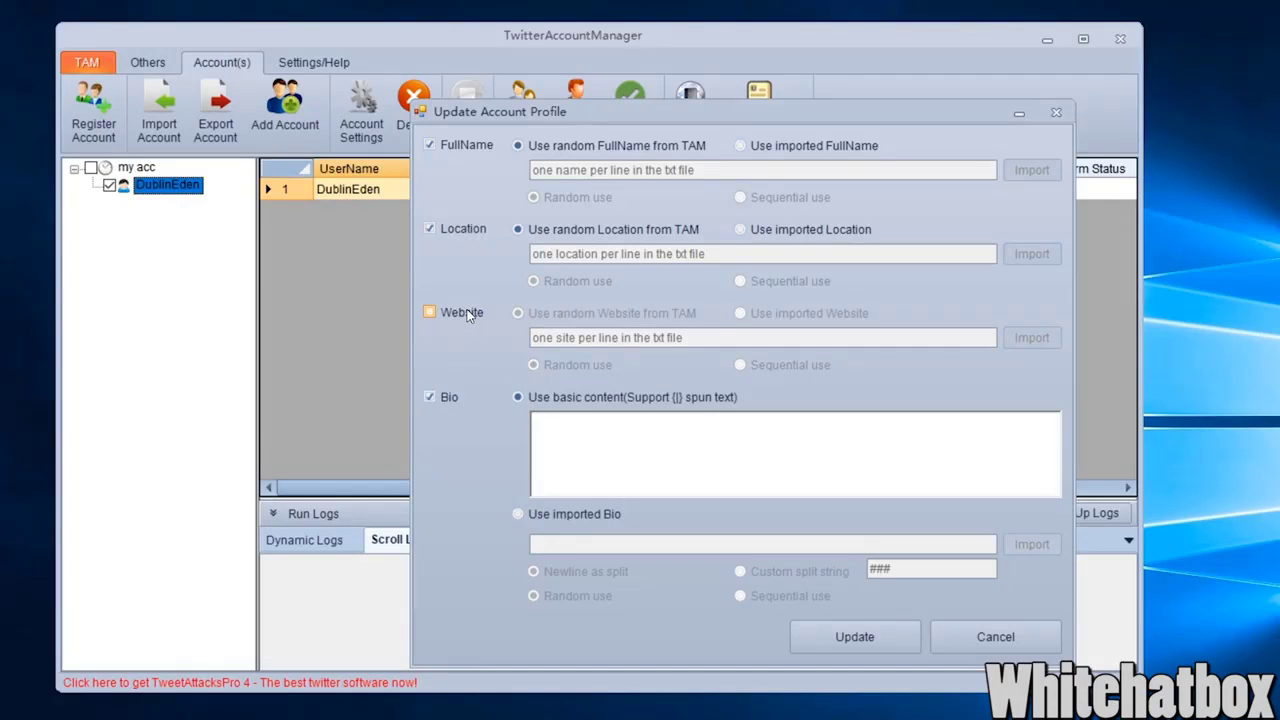
- Enter the bio 'Hey, Nice to meet you!' and run the profile update
{"action": "left_click", "coordinate": [551, 424]}
{"action": "type", "text": "Hey, N"}
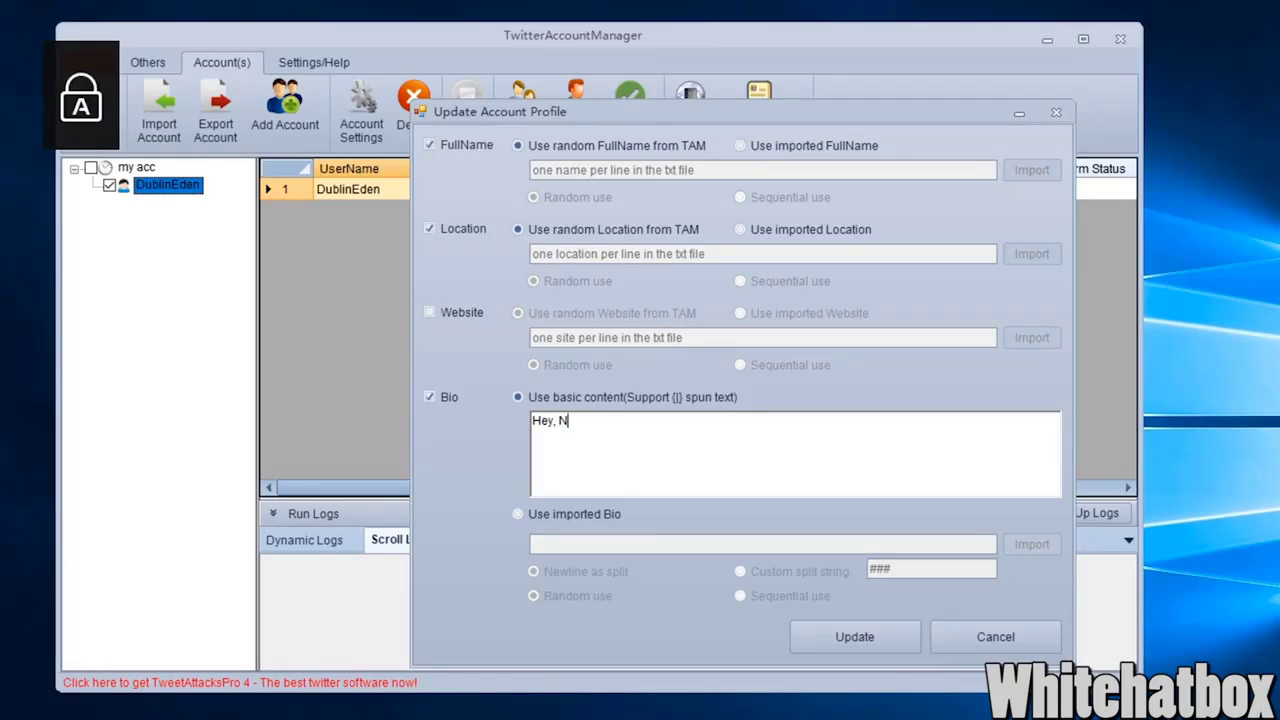
{"action": "type", "text": "ice to meet you!"}
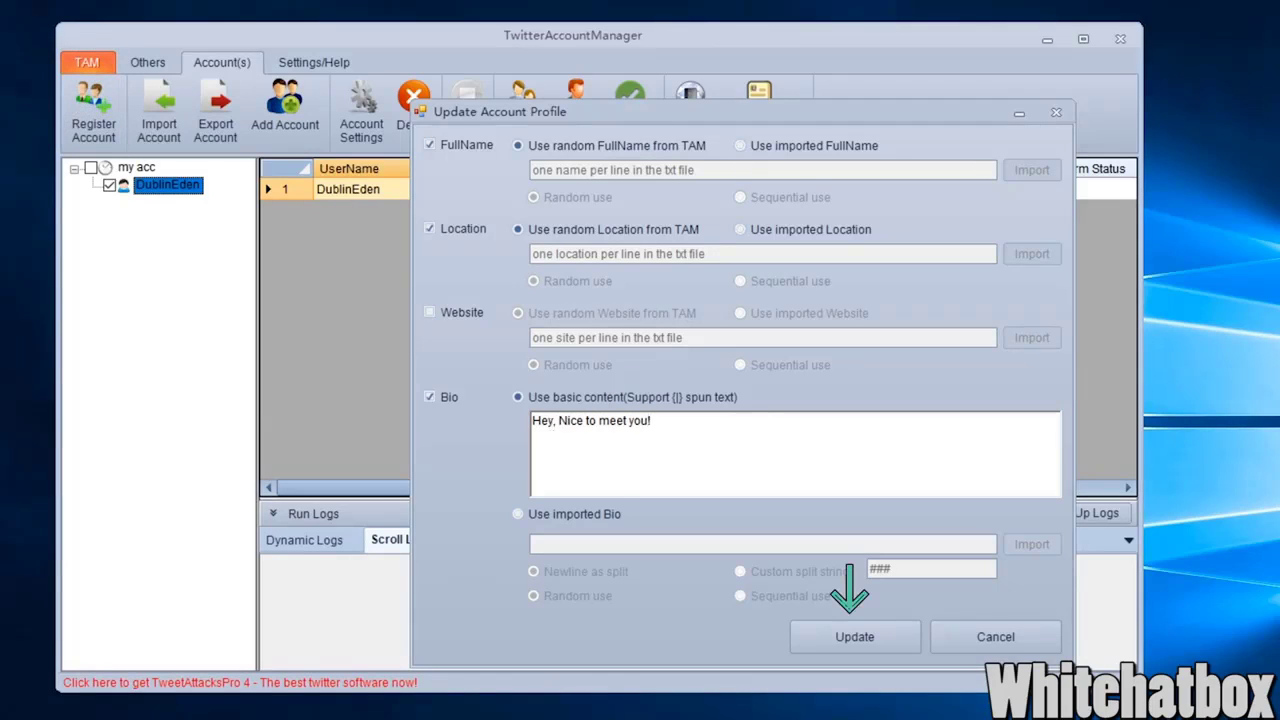
{"action": "left_click", "coordinate": [855, 637]}
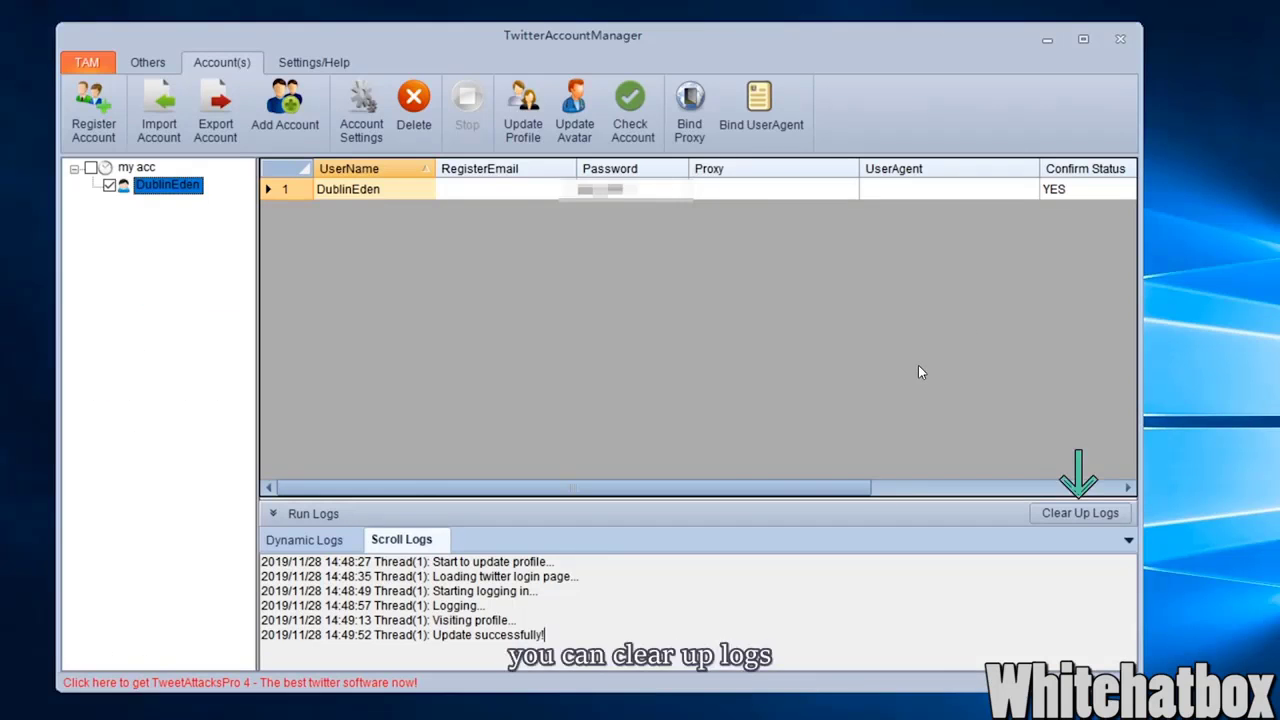
- Clear the run logs once 'Update successfully!' has appeared
{"action": "left_click", "coordinate": [1068, 514]}
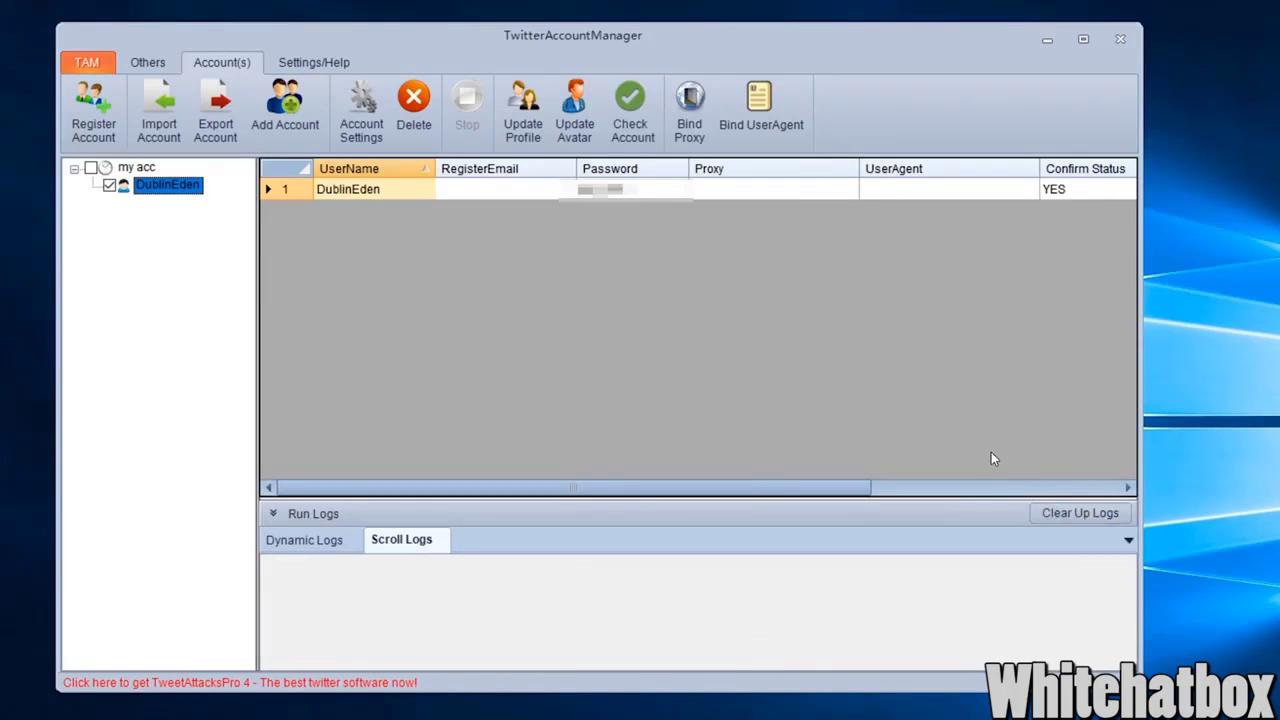
{"action": "left_click", "coordinate": [590, 132]}
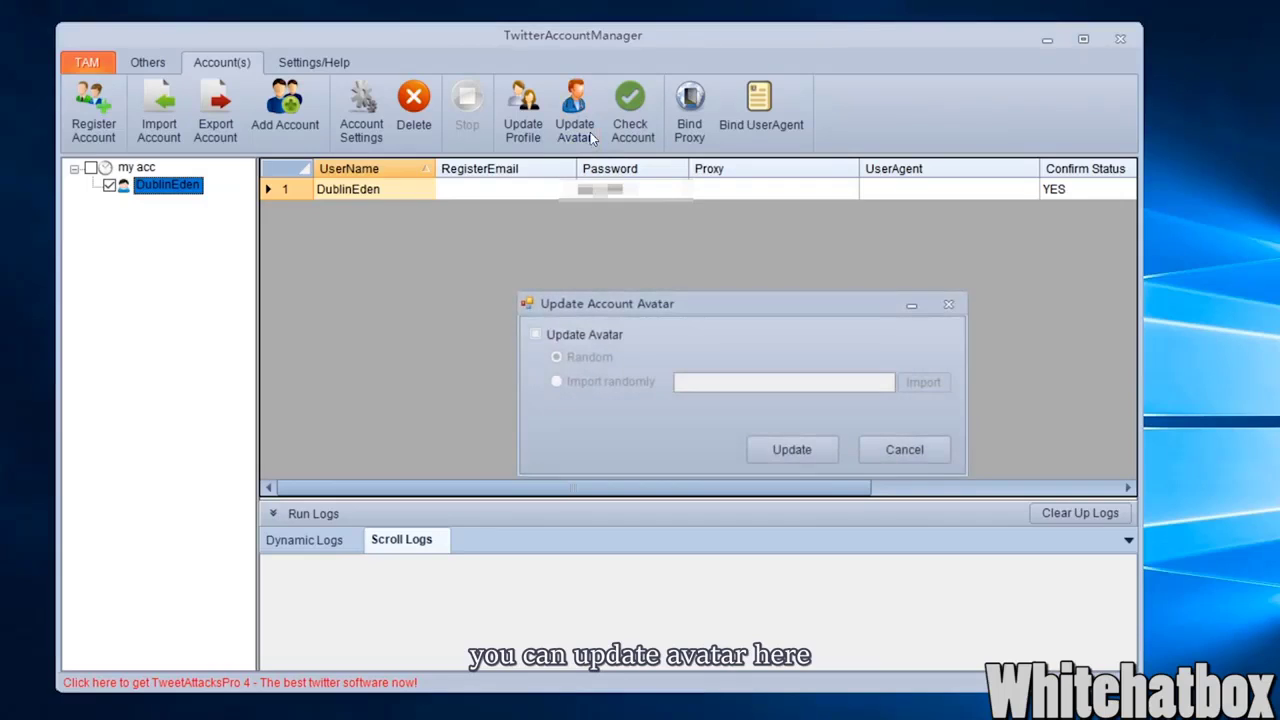
{"action": "left_click", "coordinate": [583, 339]}
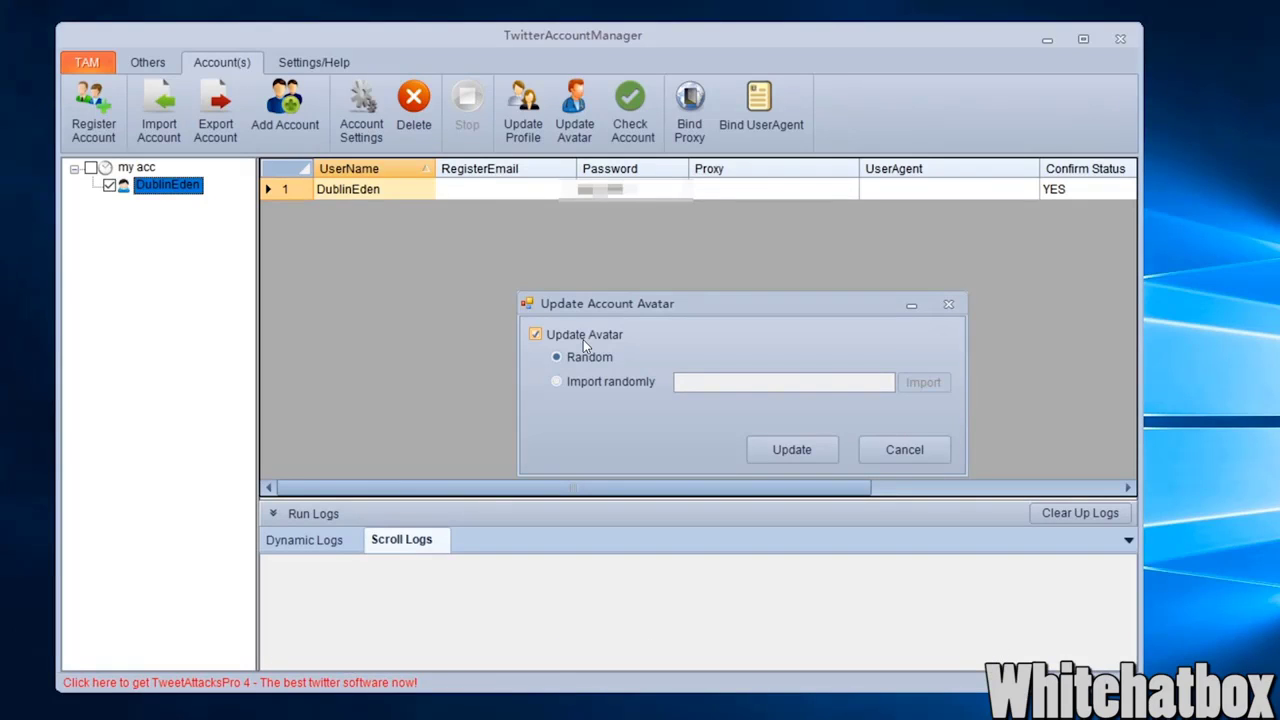
{"action": "left_click", "coordinate": [905, 449]}
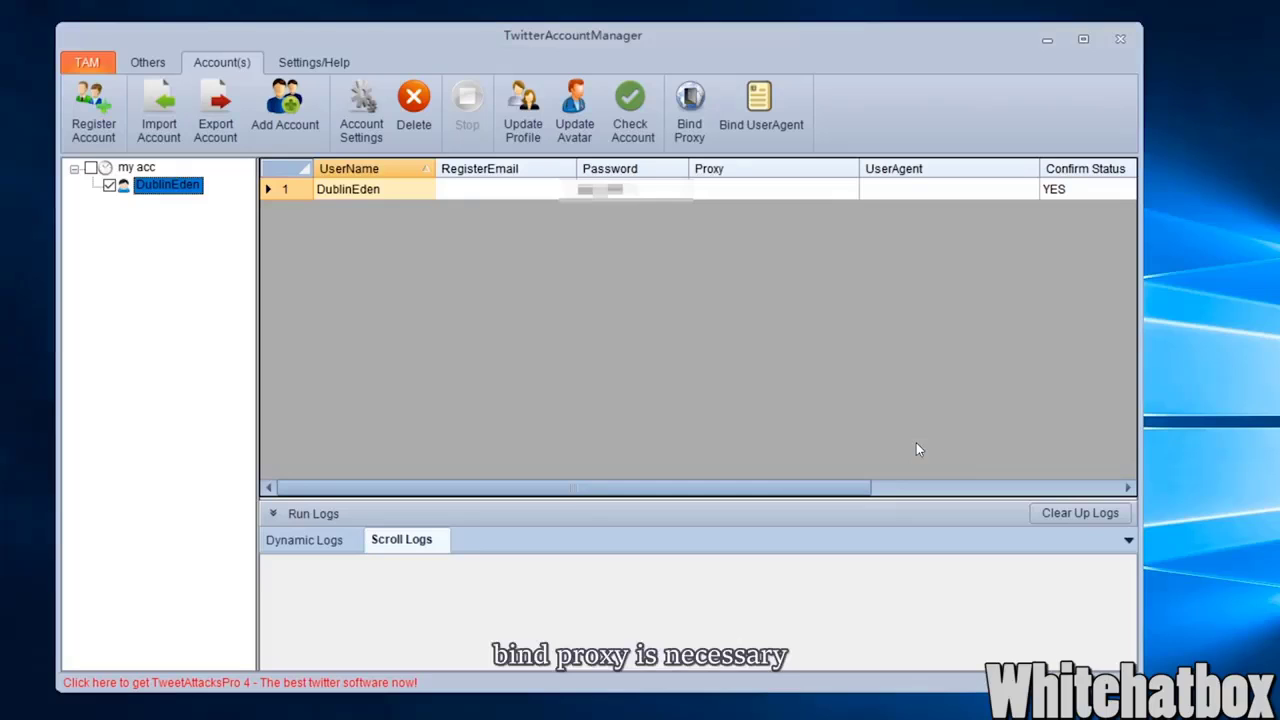
{"action": "left_click", "coordinate": [689, 110]}
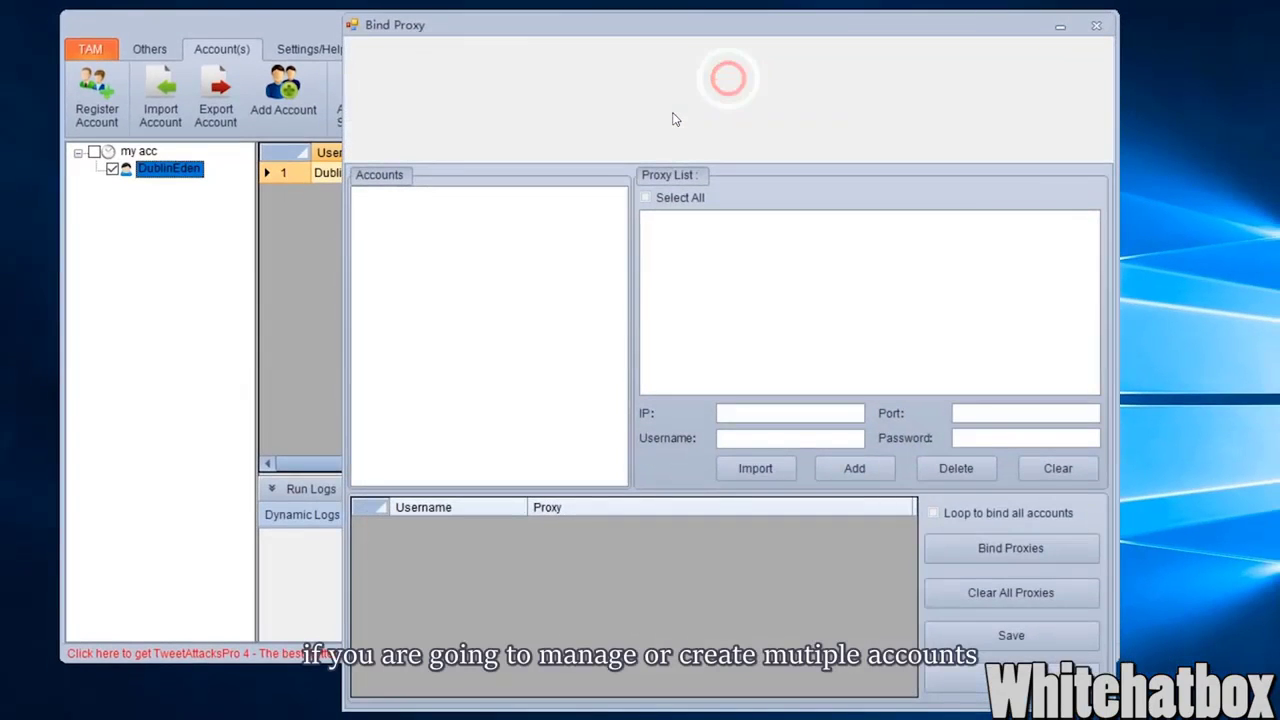
{"action": "left_click", "coordinate": [366, 198]}
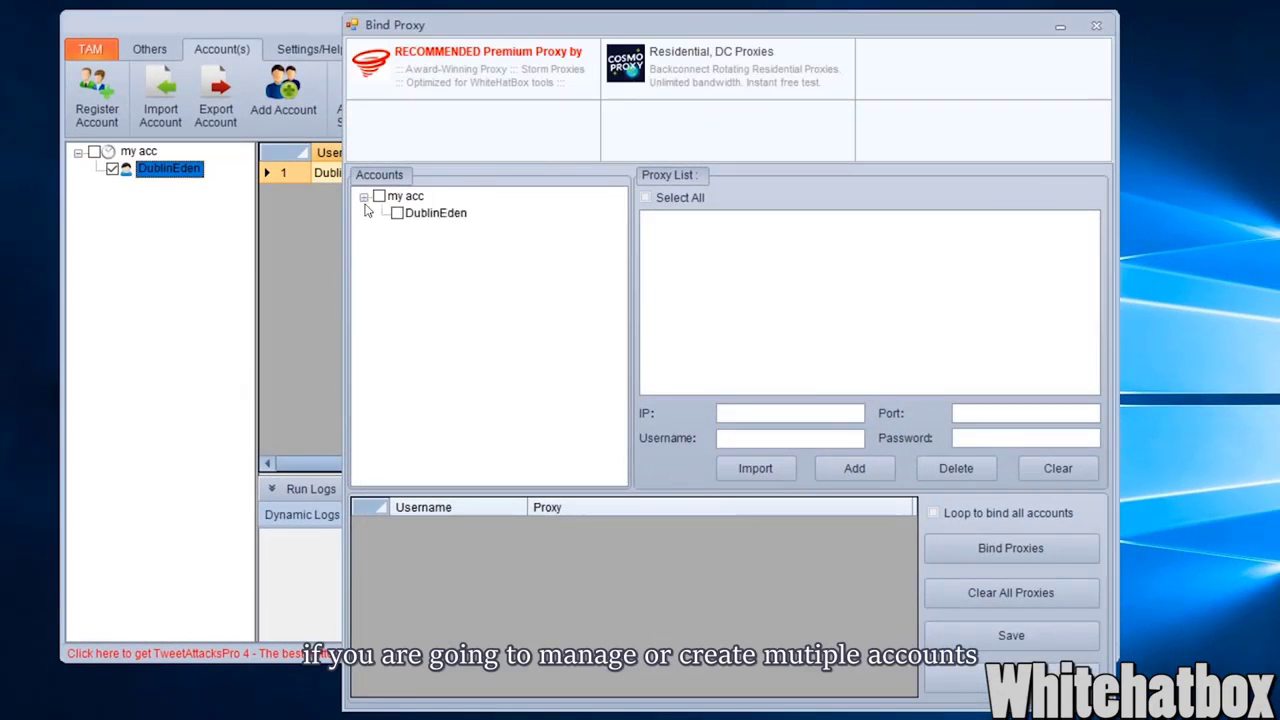
{"action": "left_click", "coordinate": [379, 197]}
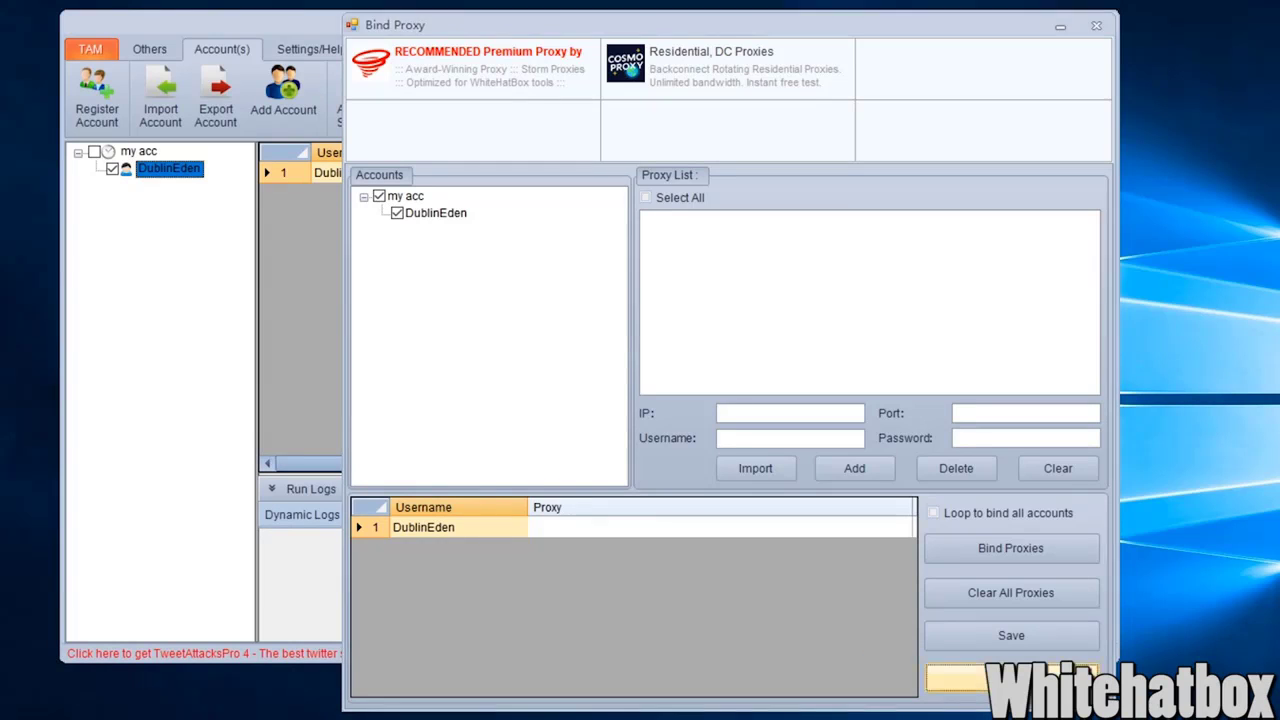
{"action": "left_click", "coordinate": [955, 679]}
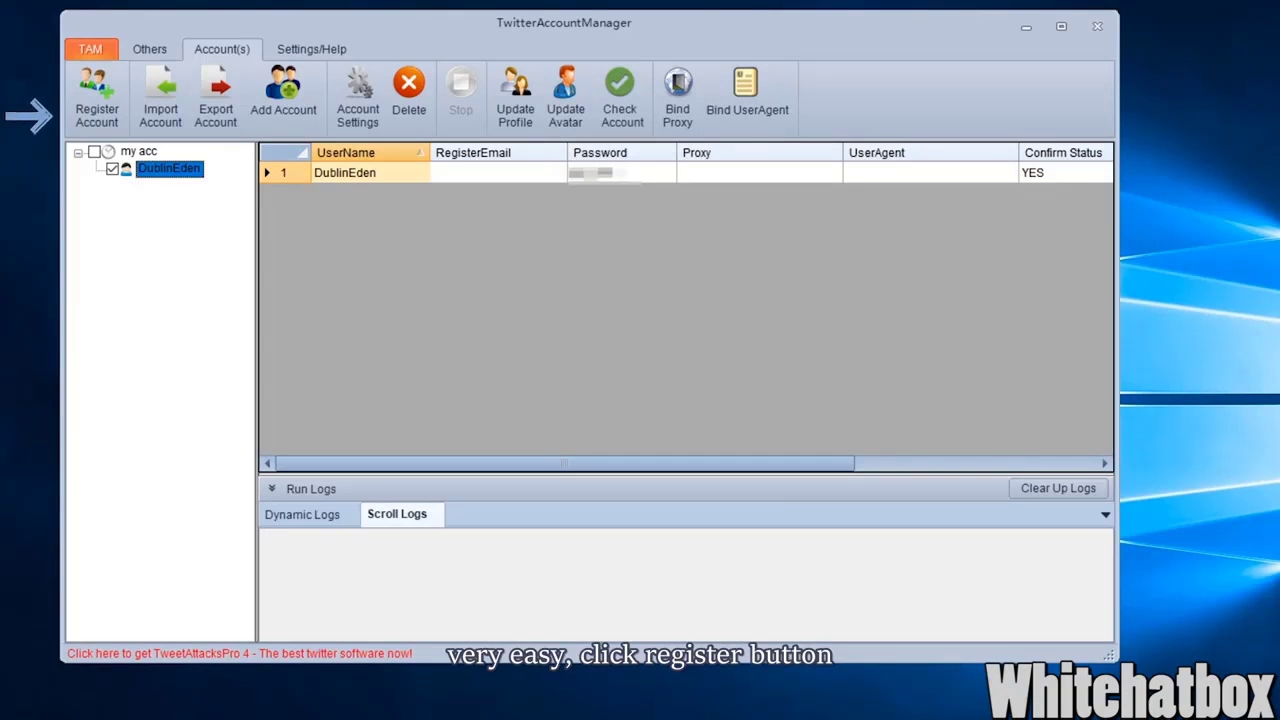
- Open the Account Register dialog from the toolbar
{"action": "left_click", "coordinate": [117, 84]}
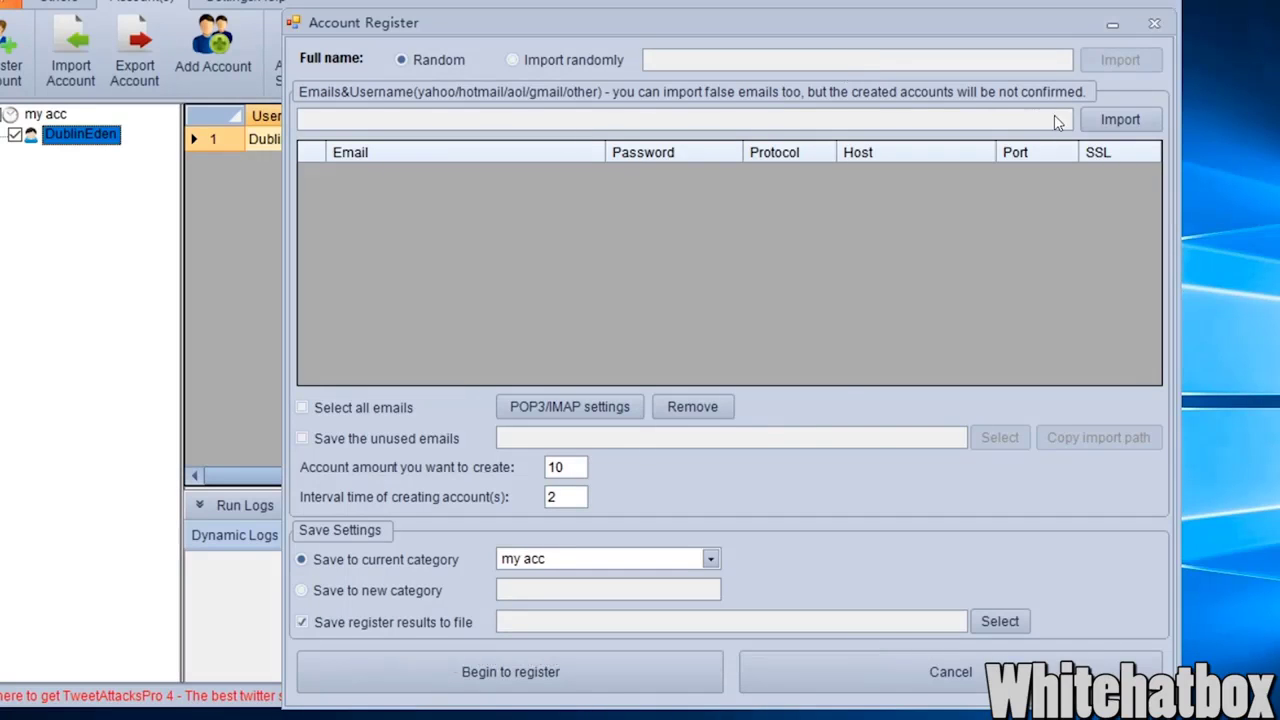
- Import the single email from Hotmail.txt with '|' separator and tick it for registration
{"action": "left_click", "coordinate": [1119, 119]}
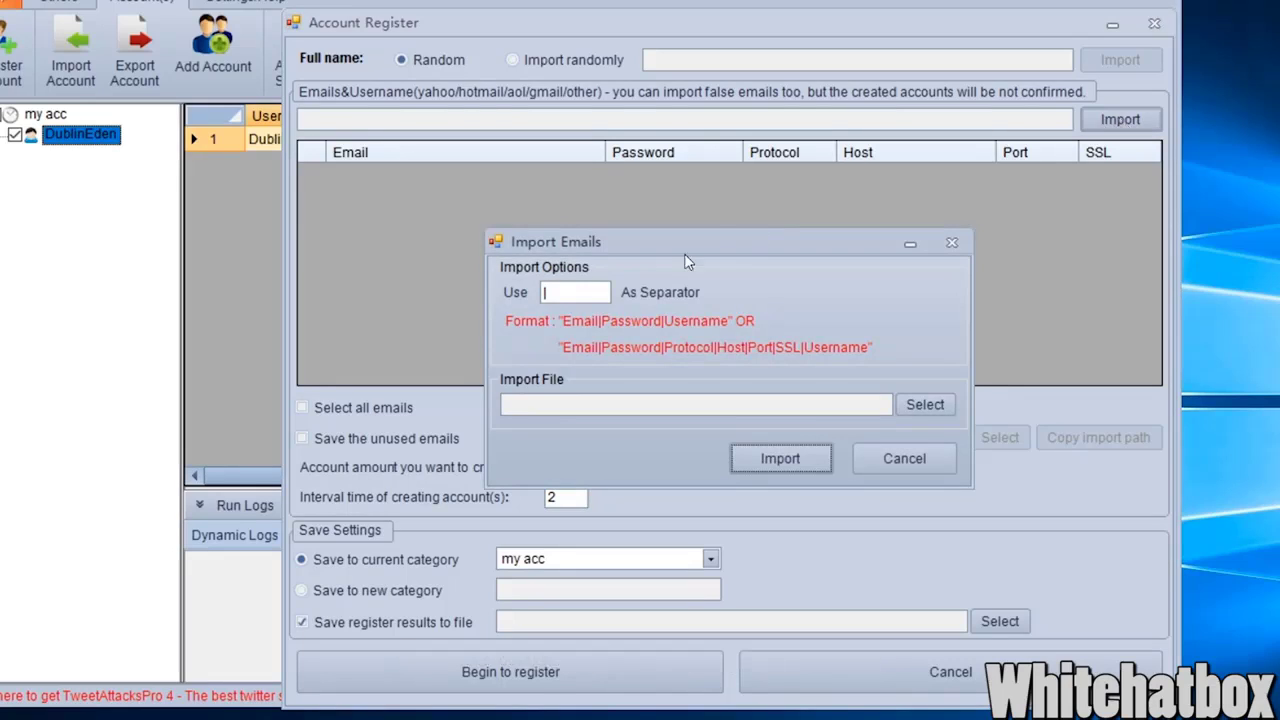
{"action": "double_click", "coordinate": [534, 292]}
{"action": "left_click", "coordinate": [925, 404]}
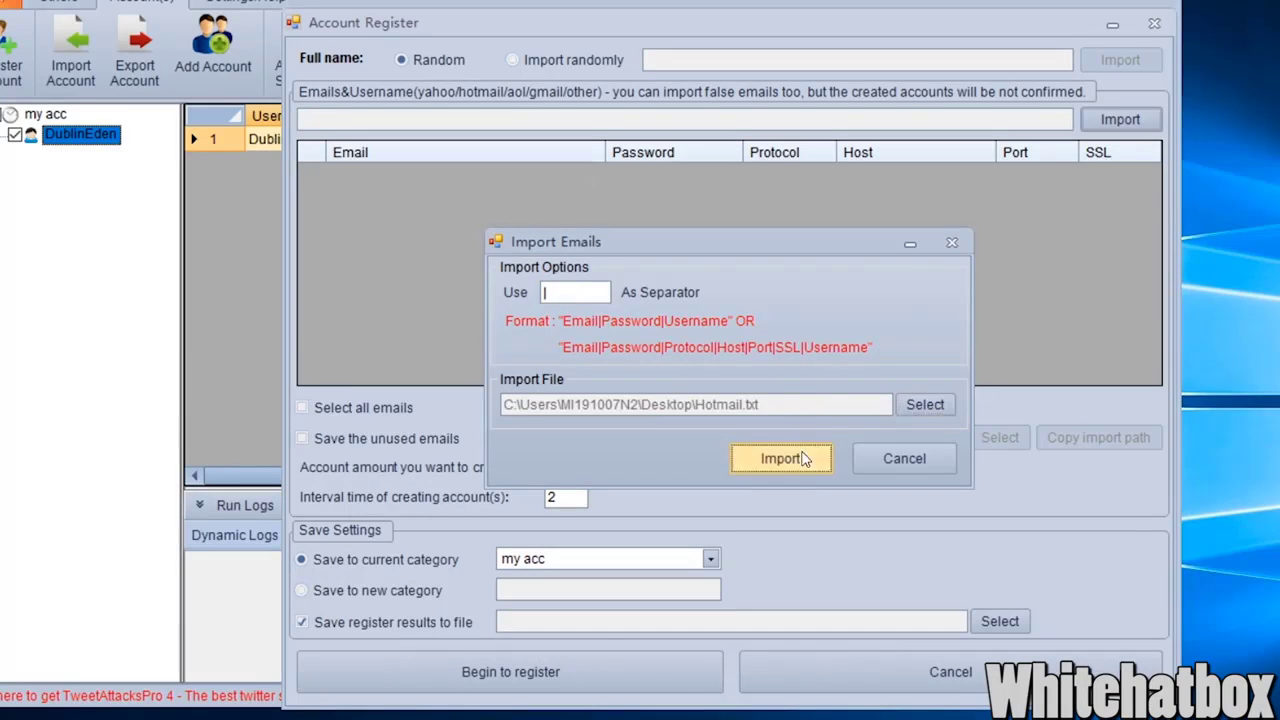
{"action": "left_click", "coordinate": [780, 458]}
{"action": "left_click", "coordinate": [308, 175]}
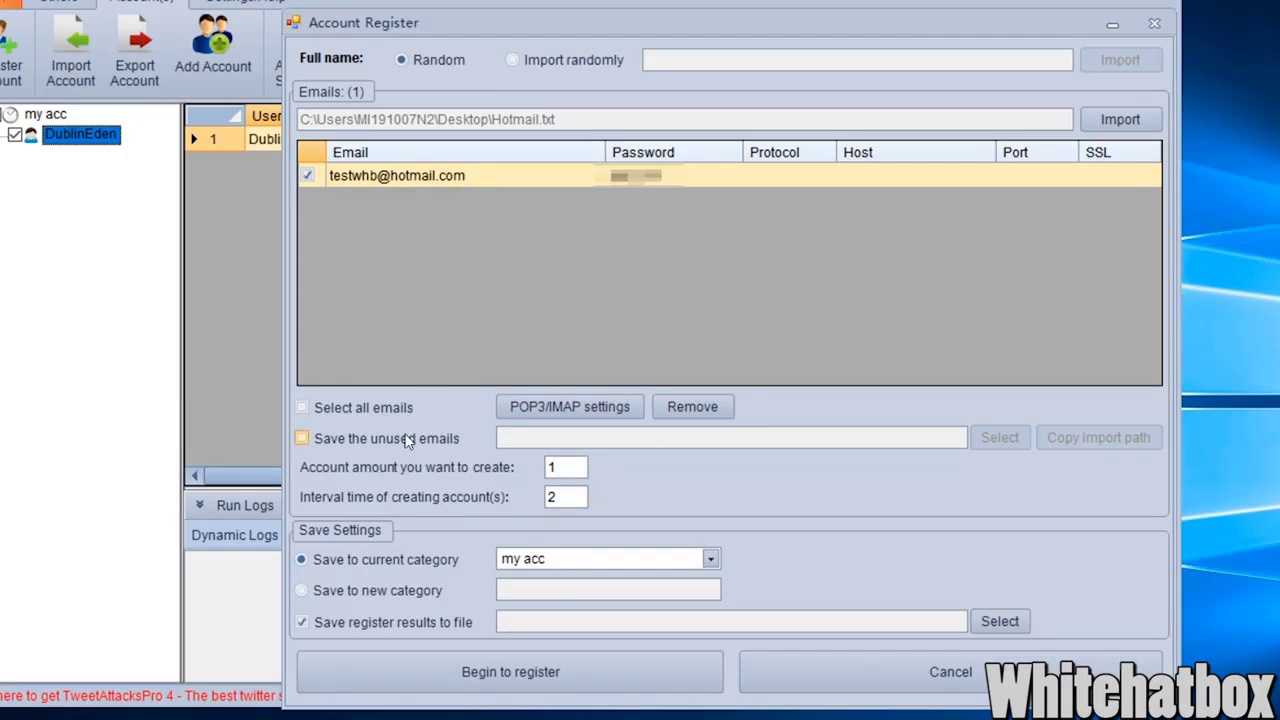
{"action": "left_click", "coordinate": [392, 406]}
{"action": "left_click", "coordinate": [570, 406]}
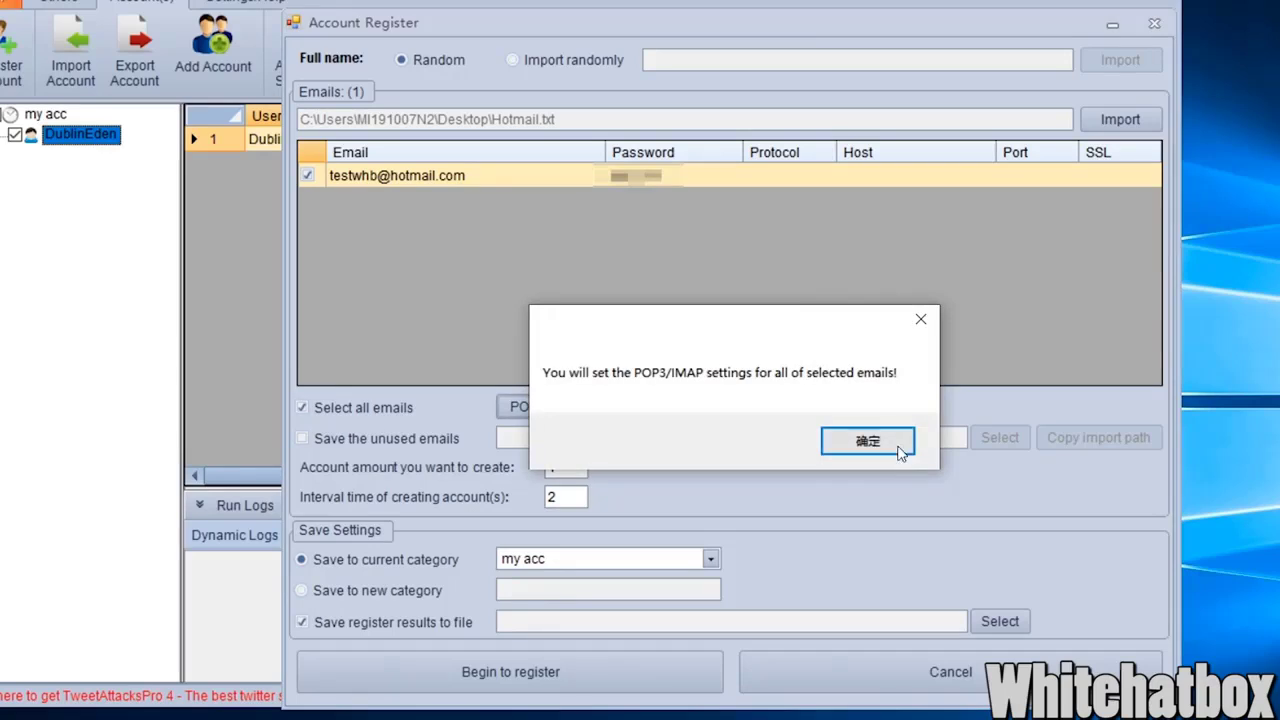
- Give the Hotmail address IMAP settings (imap-mail.outlook.com, port 993, SSL) and save results to D:\Test\acc.csv
{"action": "left_click", "coordinate": [900, 445]}
{"action": "left_click", "coordinate": [801, 285]}
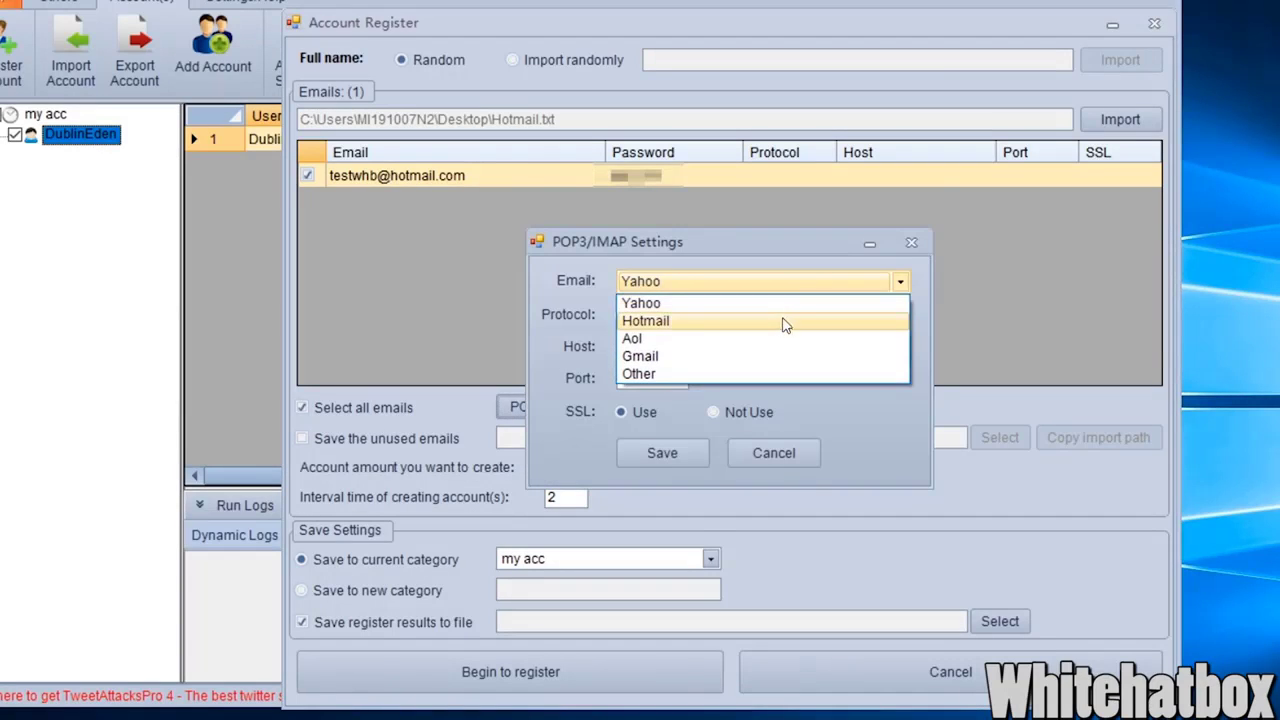
{"action": "left_click", "coordinate": [786, 321]}
{"action": "left_click", "coordinate": [713, 315]}
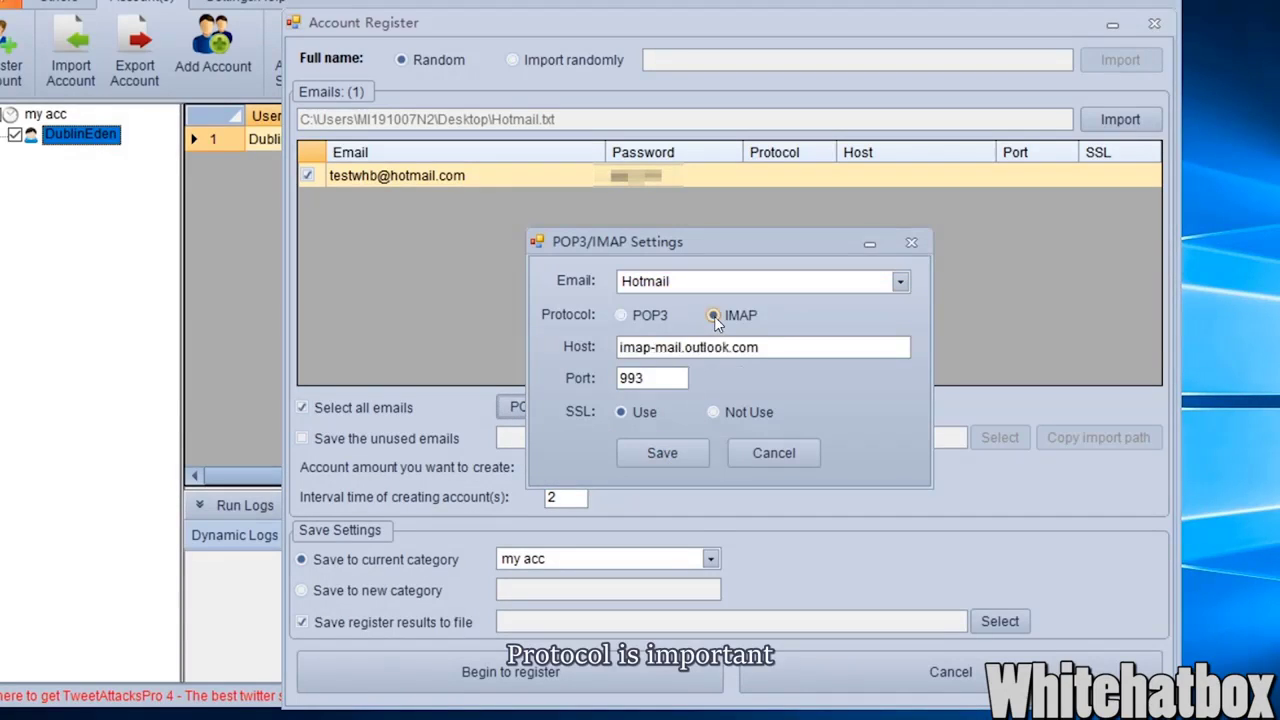
{"action": "left_click", "coordinate": [665, 284]}
{"action": "left_click", "coordinate": [645, 320]}
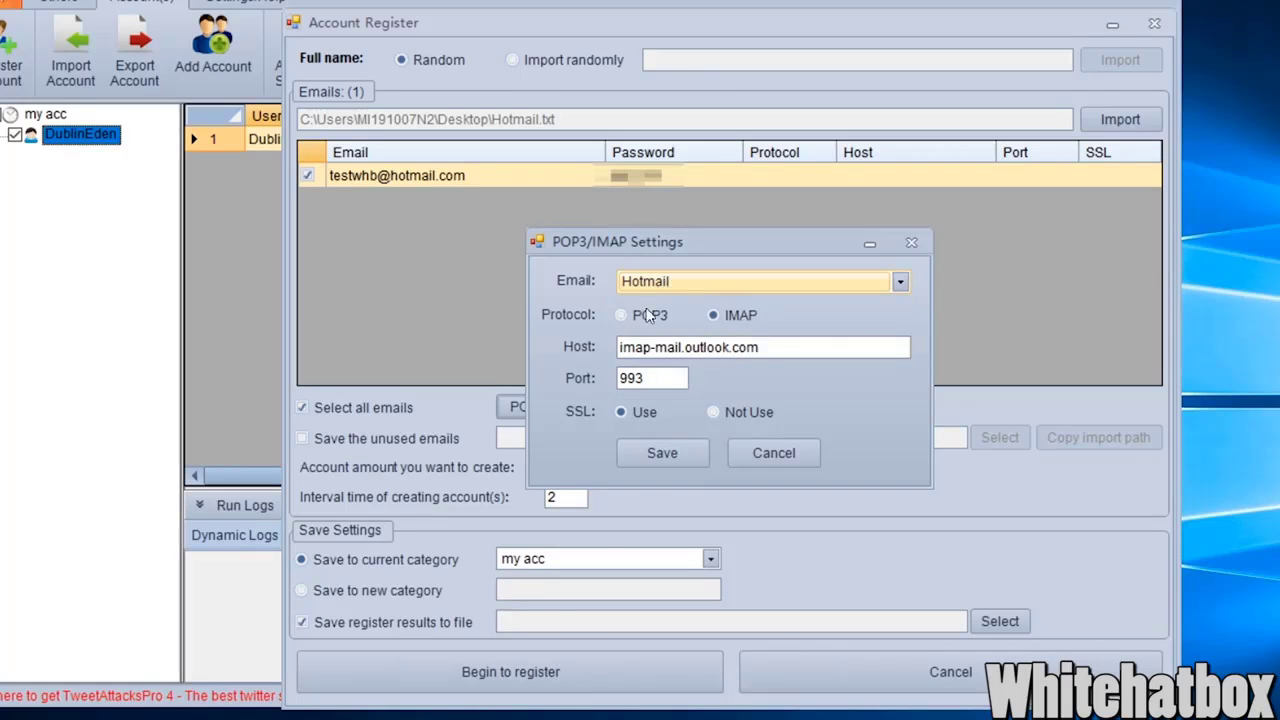
{"action": "left_click", "coordinate": [734, 320]}
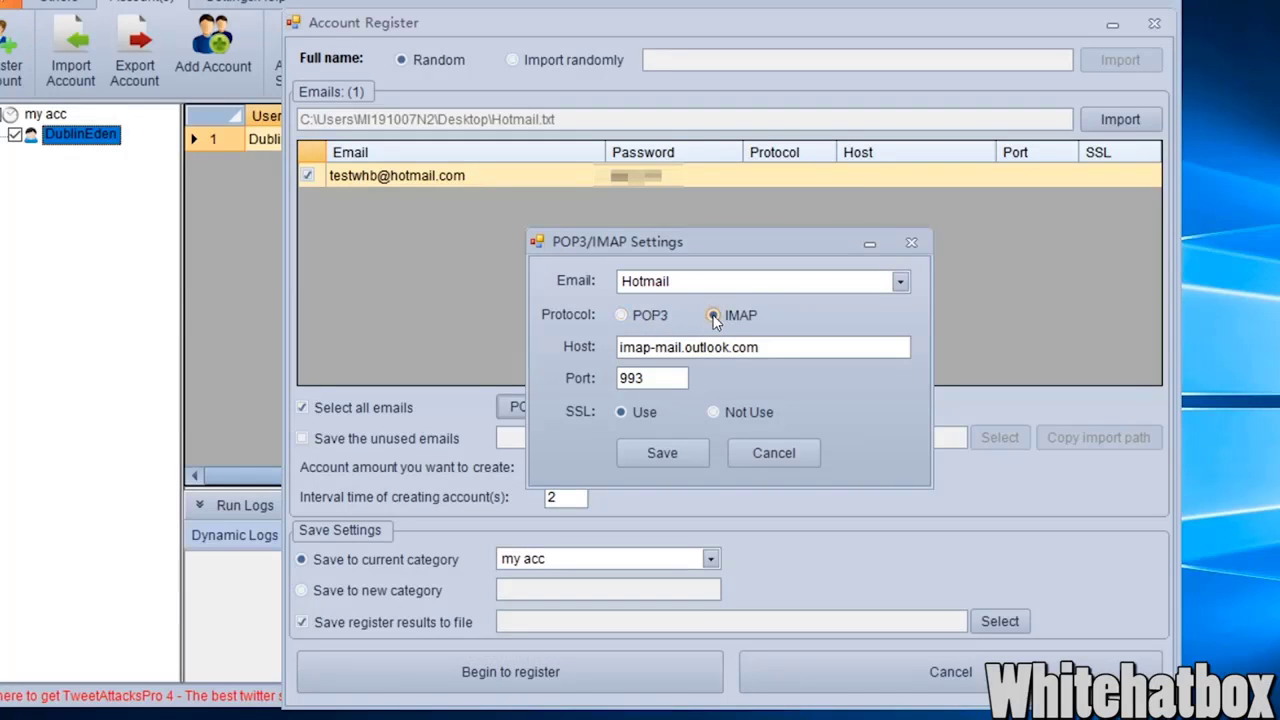
{"action": "left_click", "coordinate": [672, 455]}
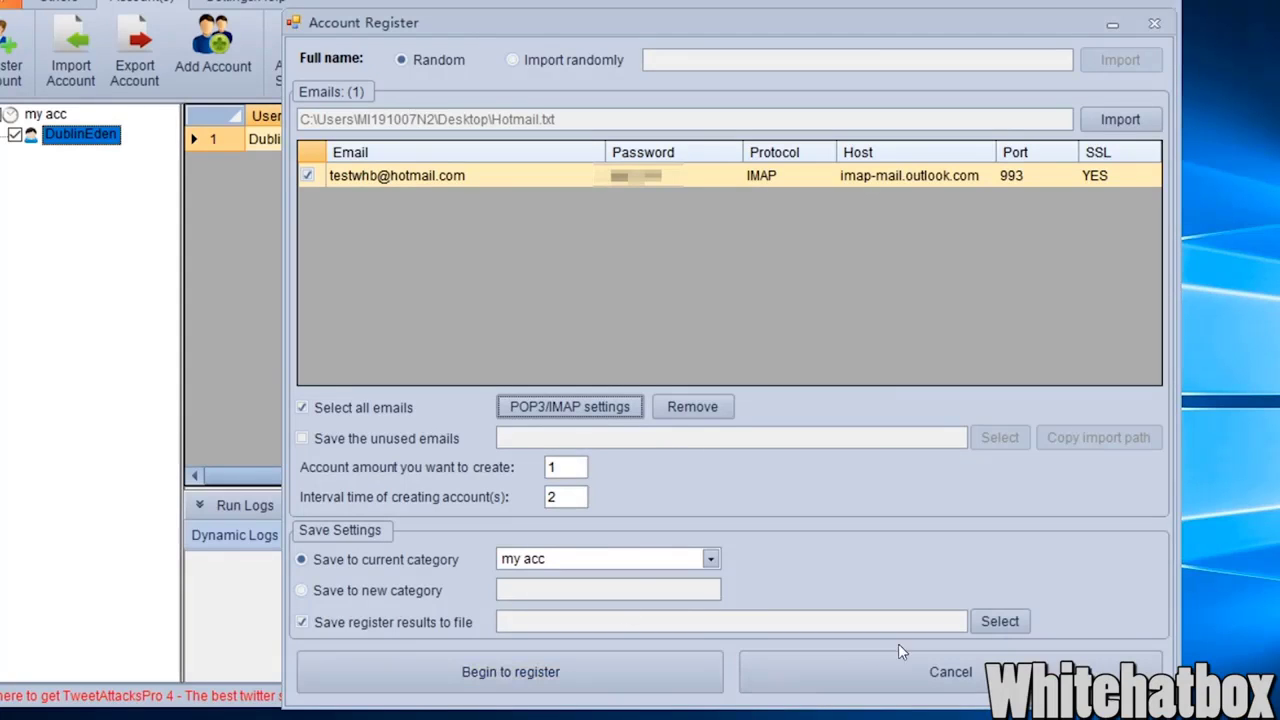
{"action": "left_click", "coordinate": [999, 621]}
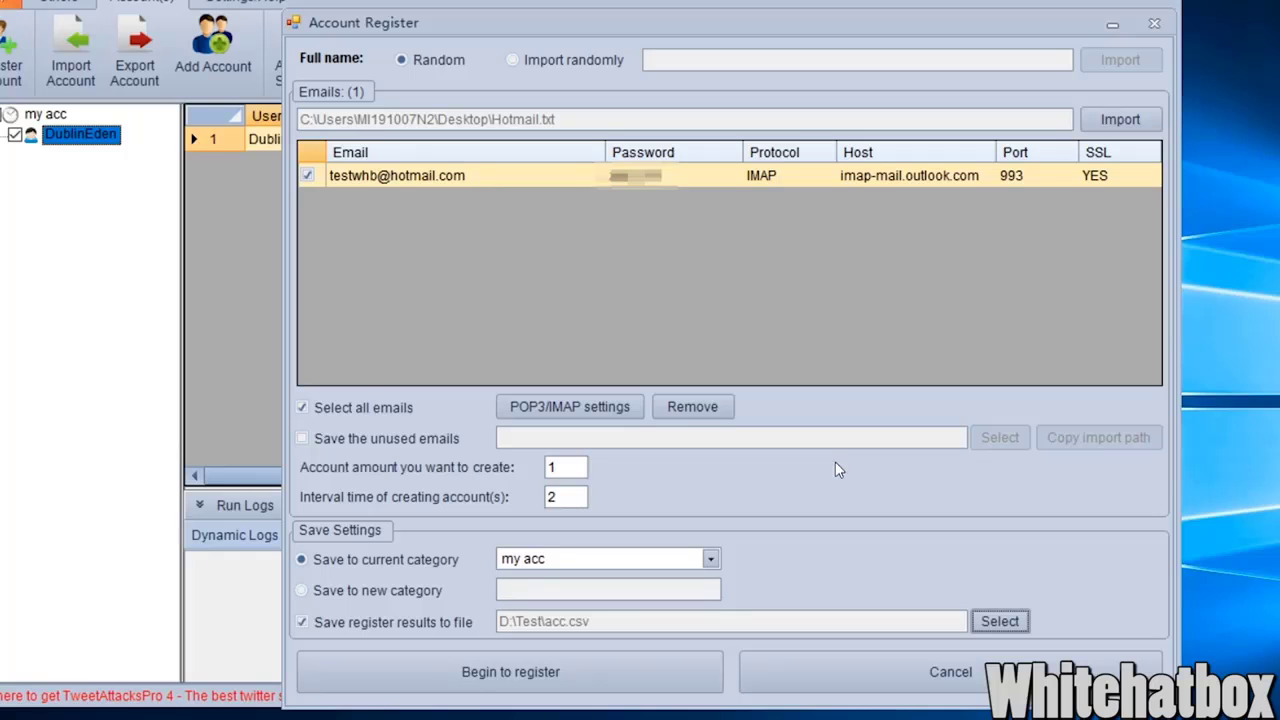
{"action": "left_click", "coordinate": [663, 673]}
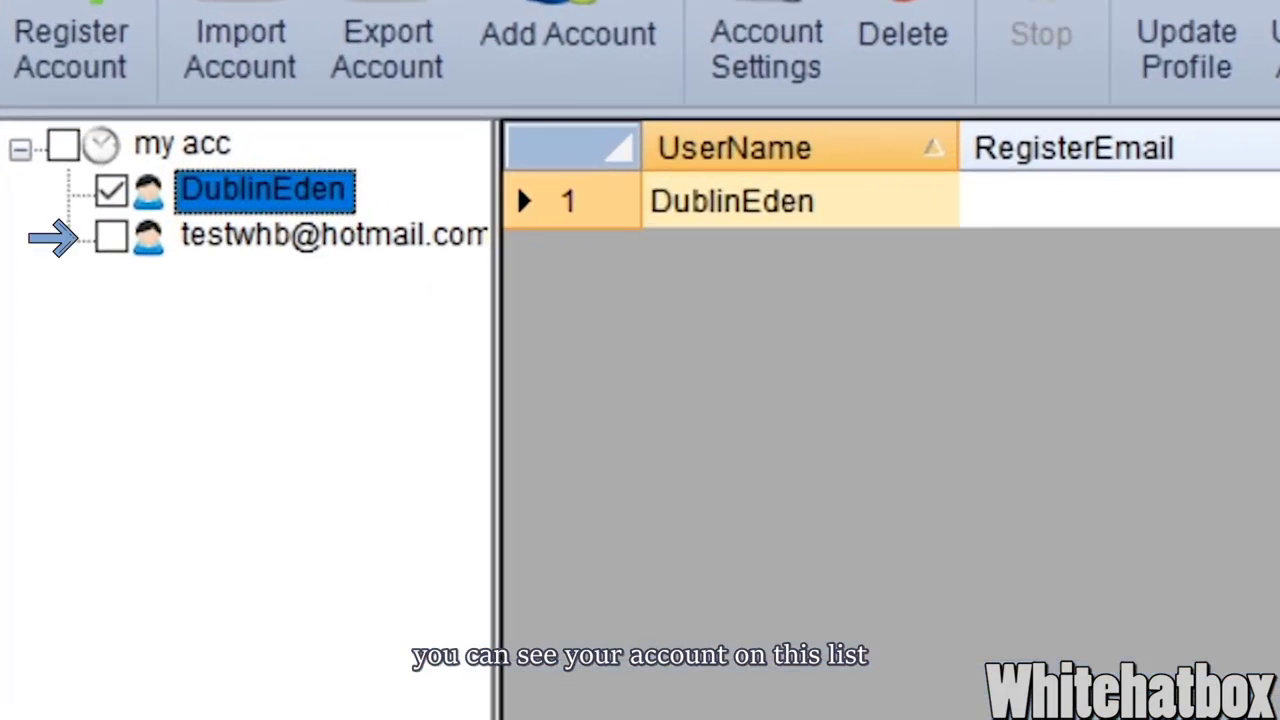
{"action": "left_click", "coordinate": [305, 238]}
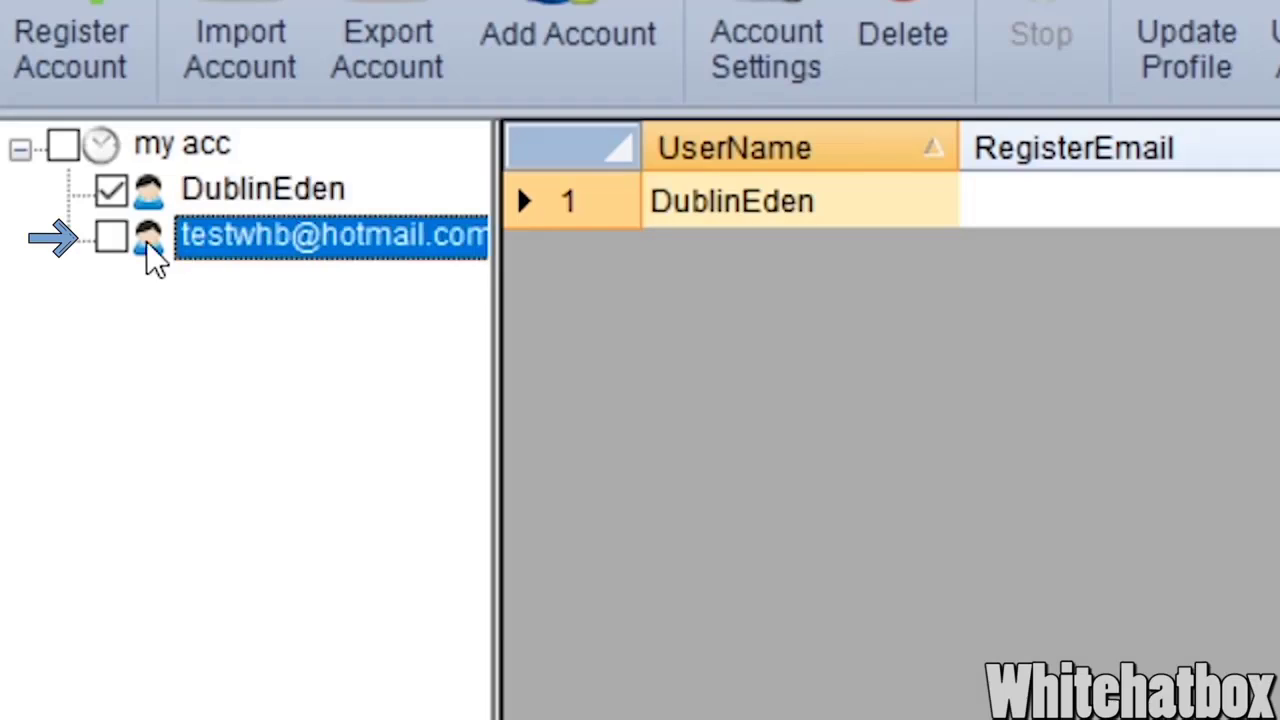
{"action": "left_click", "coordinate": [114, 238]}
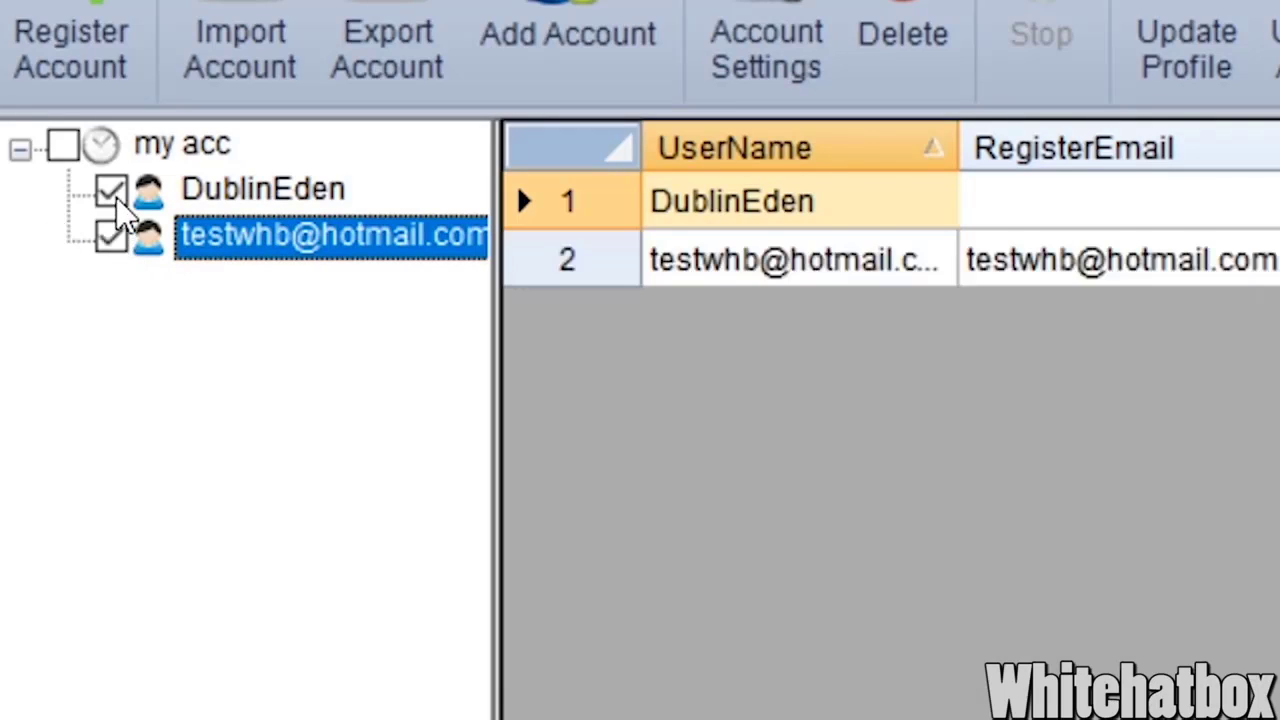
{"action": "left_click", "coordinate": [113, 194]}
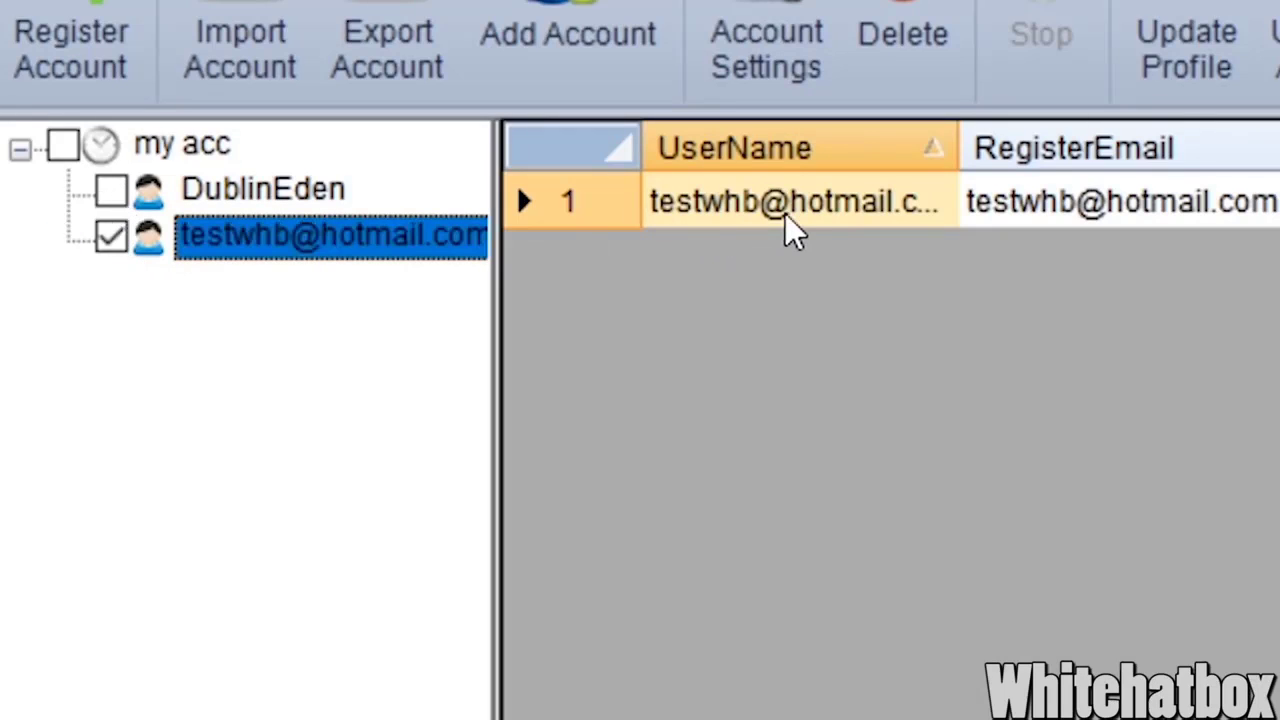
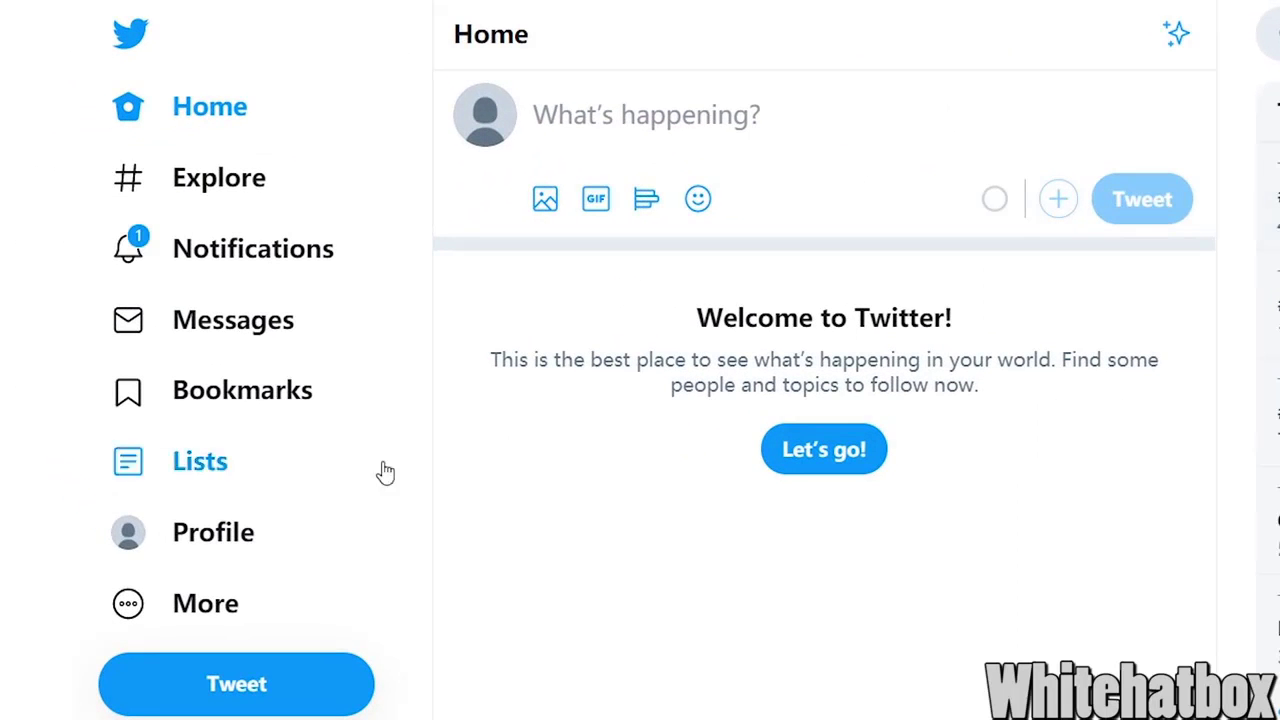
- Open the new account's profile page and briefly highlight its name and handle to confirm registration
{"action": "left_click", "coordinate": [300, 530]}
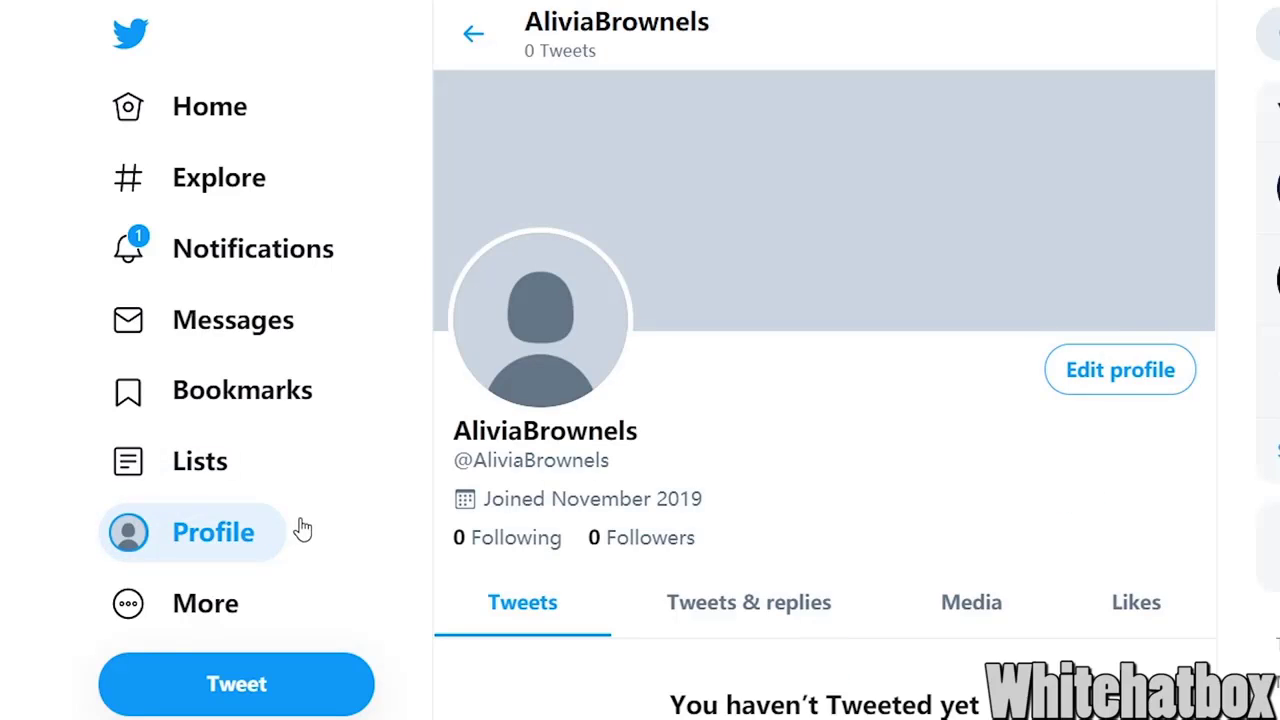
{"action": "left_click_drag", "start_coordinate": [526, 460], "coordinate": [450, 440]}
{"action": "left_click", "coordinate": [631, 433]}
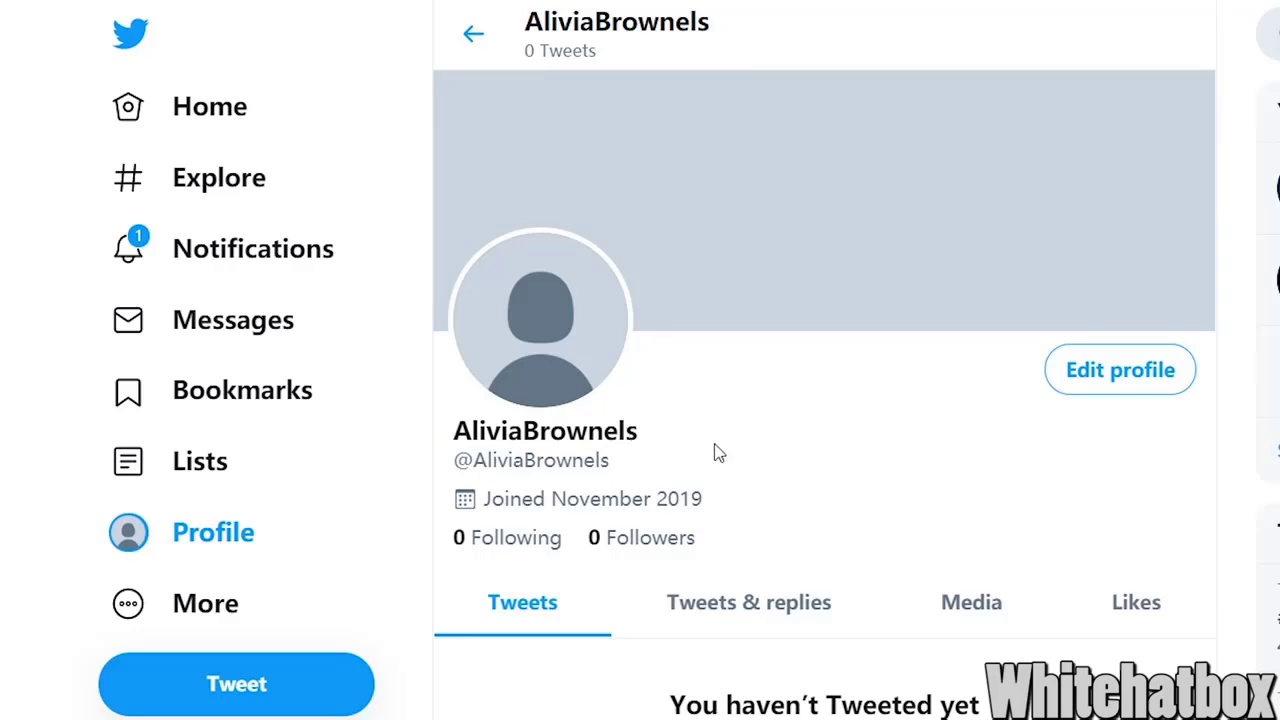